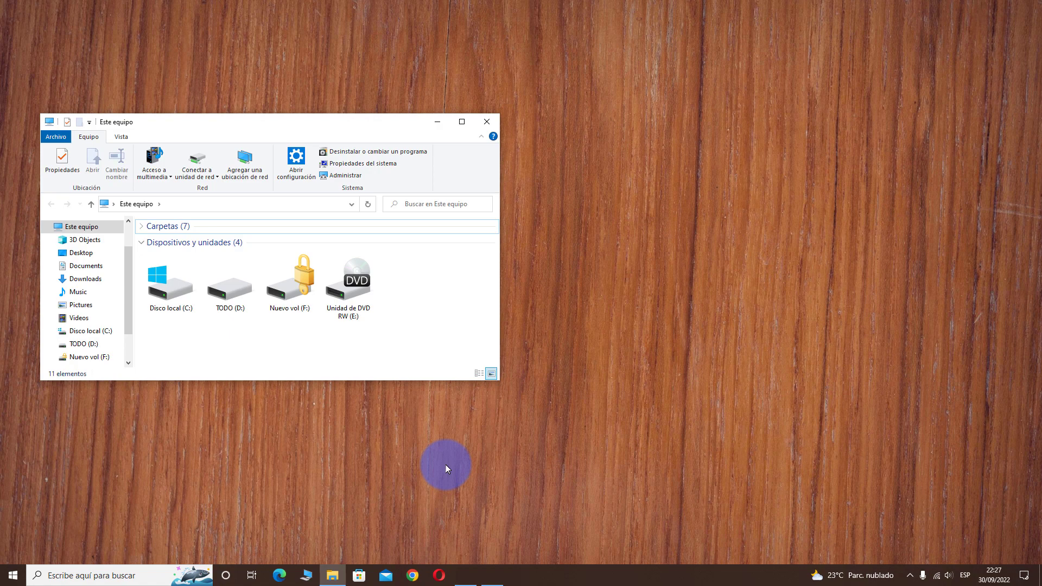
Step: Check the contents of the TODO (D:) drive in Este equipo, return to the drive list and close the window
{"action": "left_click_drag", "start_coordinate": [308, 127], "coordinate": [486, 119]}
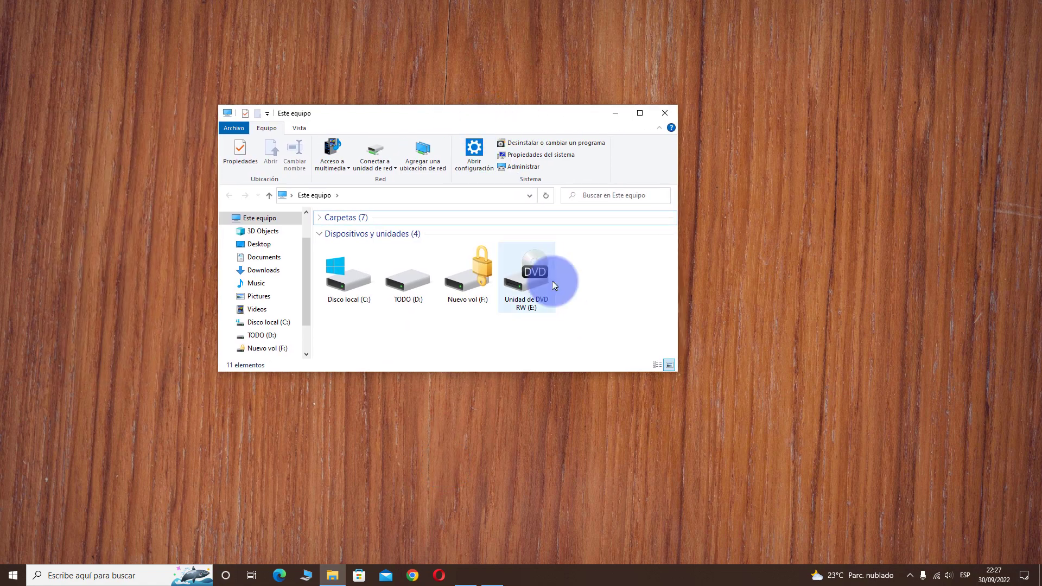
{"action": "left_click", "coordinate": [226, 219]}
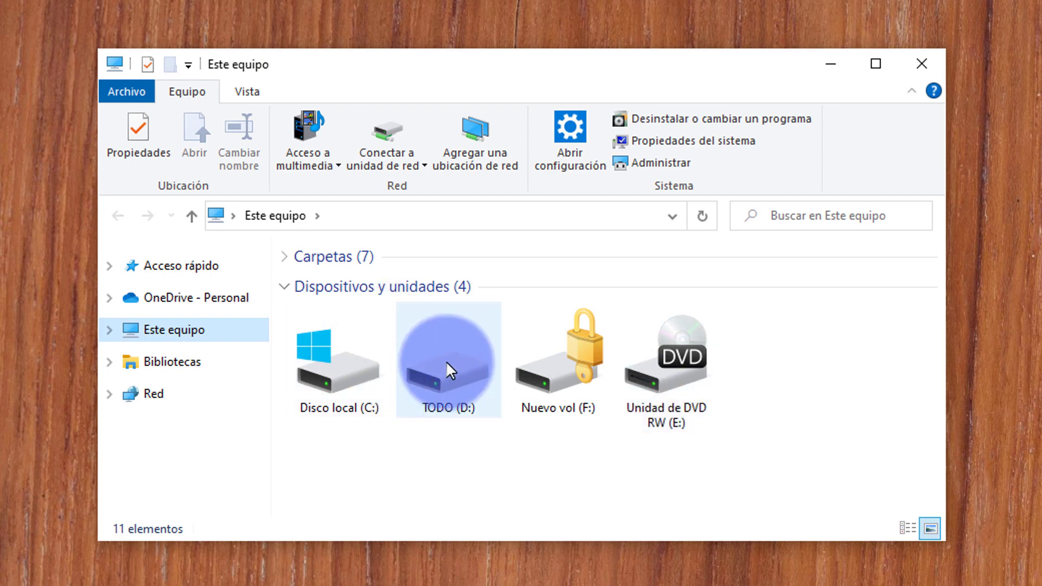
{"action": "mouse_move", "coordinate": [380, 382]}
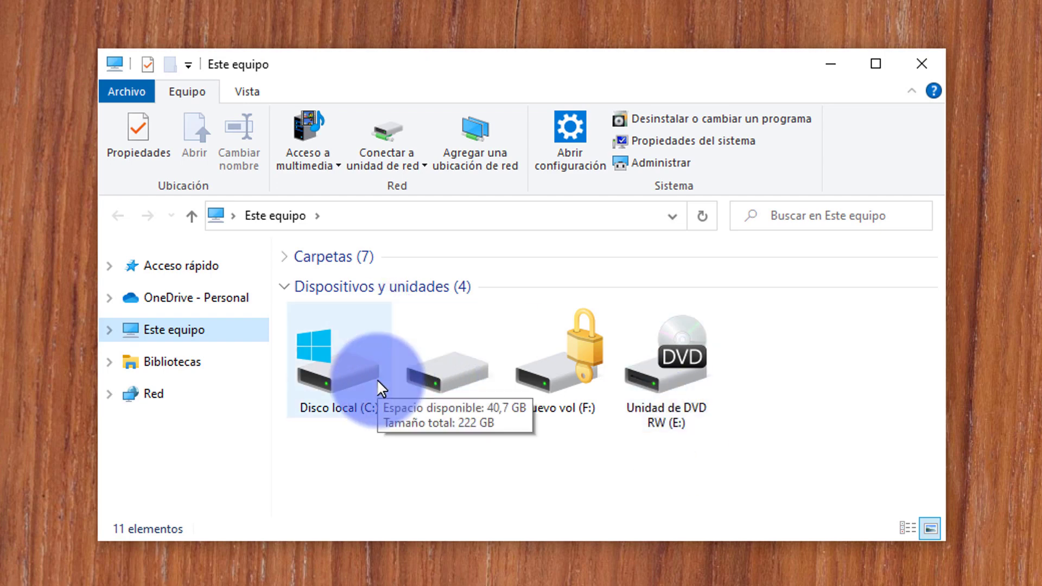
{"action": "double_click", "coordinate": [454, 374]}
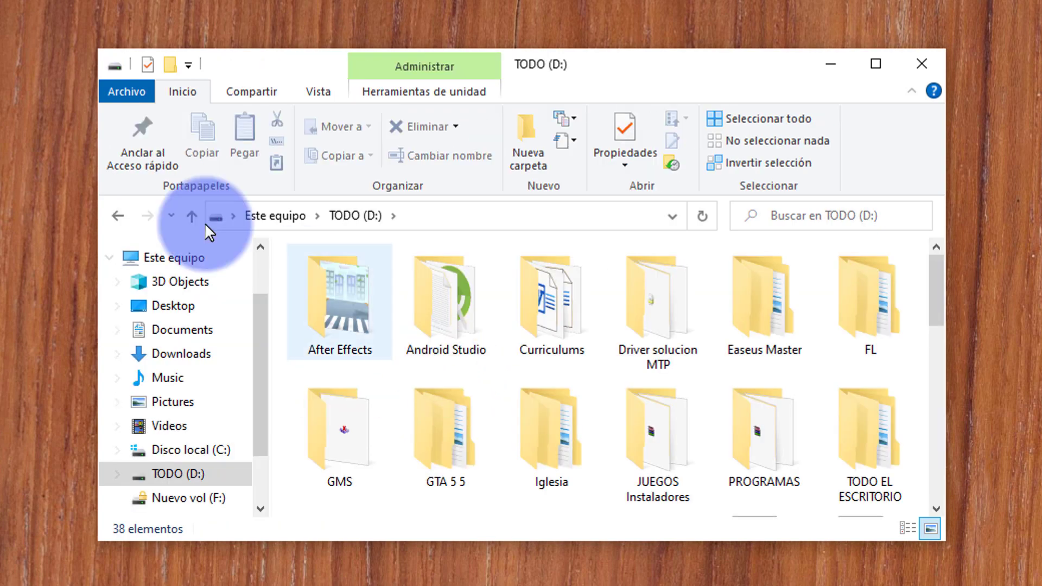
{"action": "left_click", "coordinate": [110, 212]}
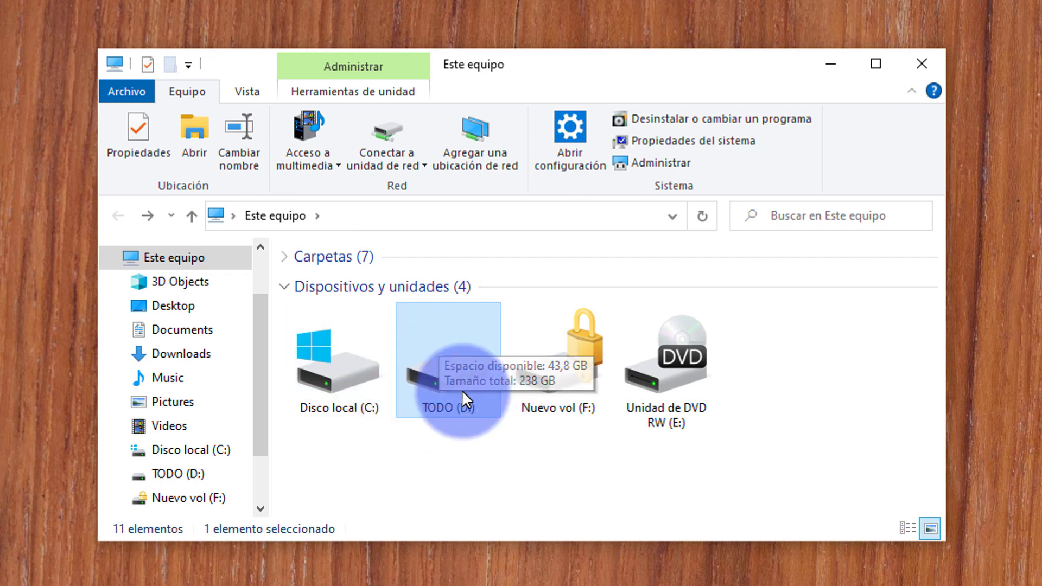
{"action": "mouse_move", "coordinate": [453, 383]}
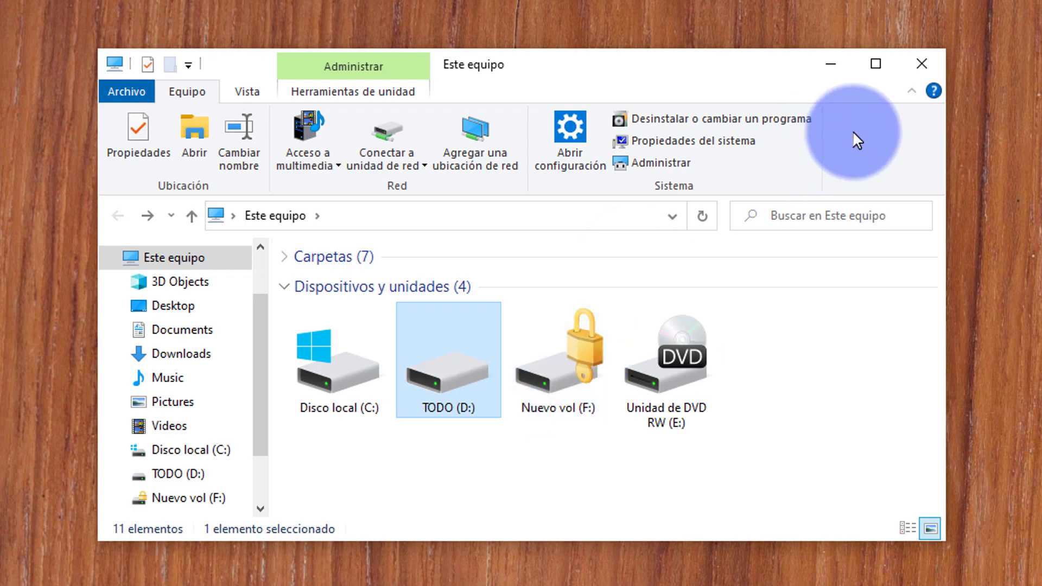
{"action": "left_click", "coordinate": [927, 60]}
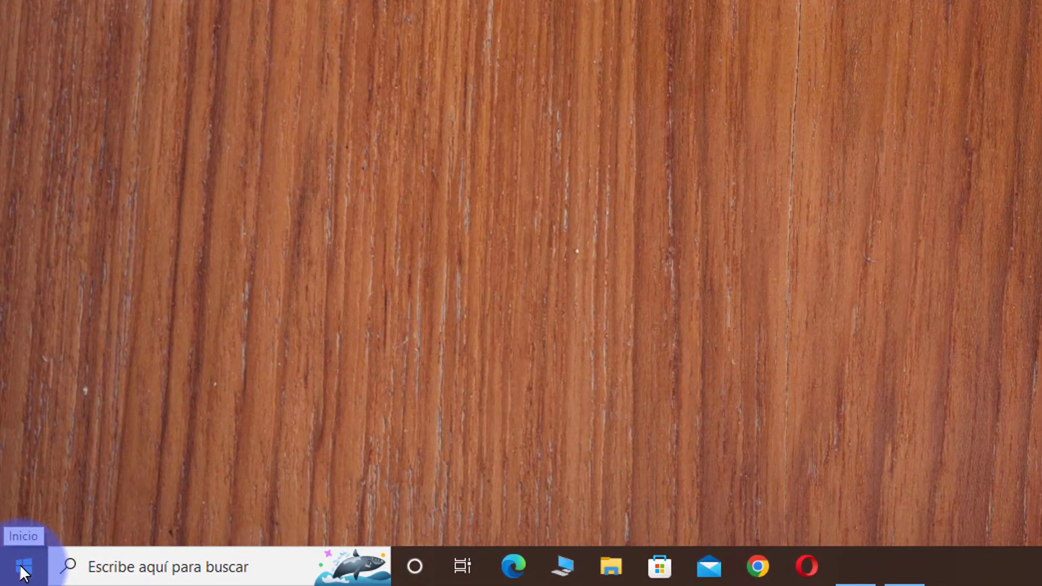
Step: Open Disk Management (Administración de discos) and move its window to make room for another window
{"action": "right_click", "coordinate": [24, 572]}
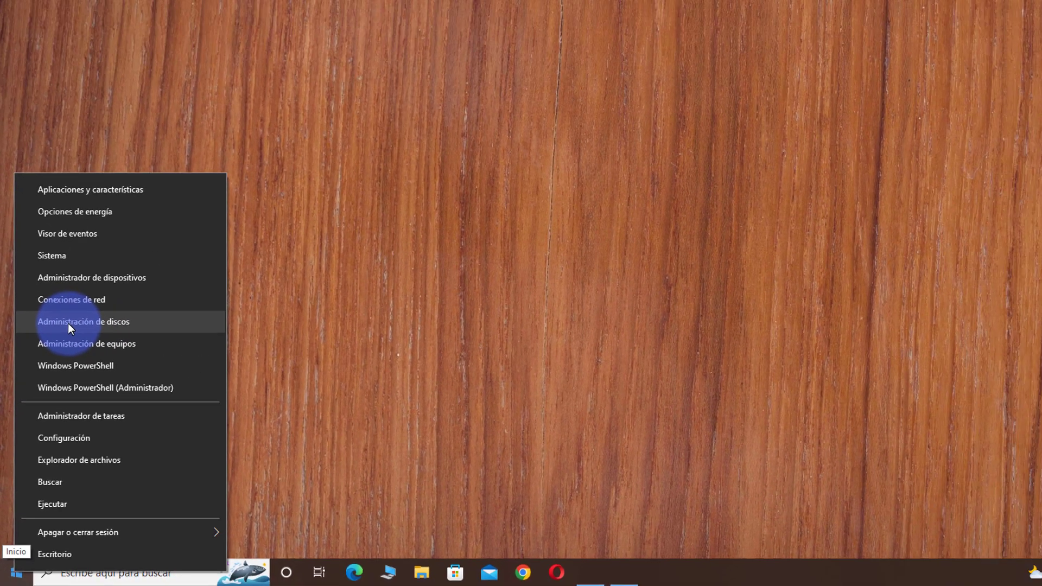
{"action": "left_click", "coordinate": [101, 204]}
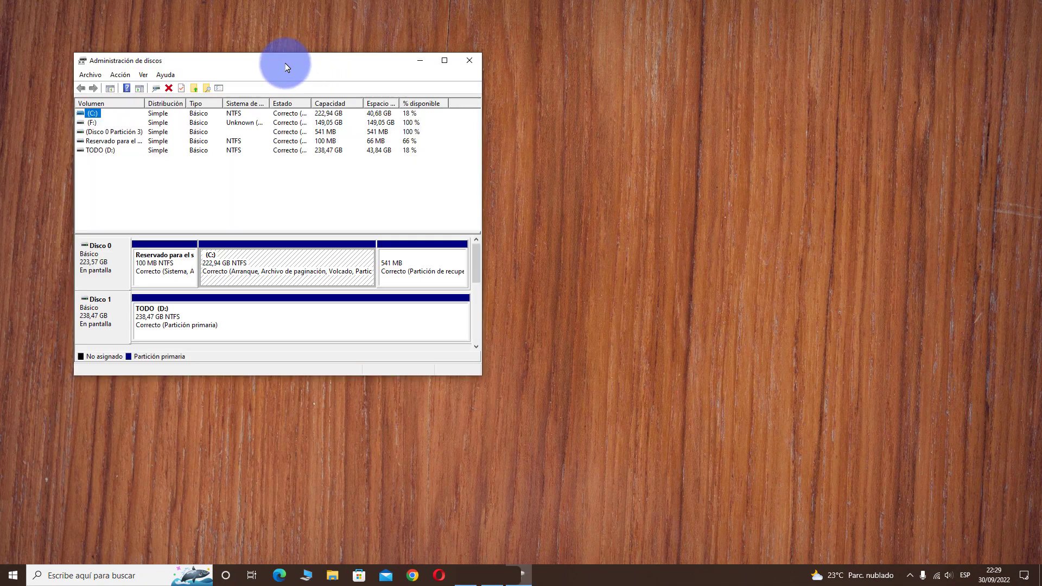
{"action": "left_click_drag", "start_coordinate": [285, 63], "coordinate": [554, 79]}
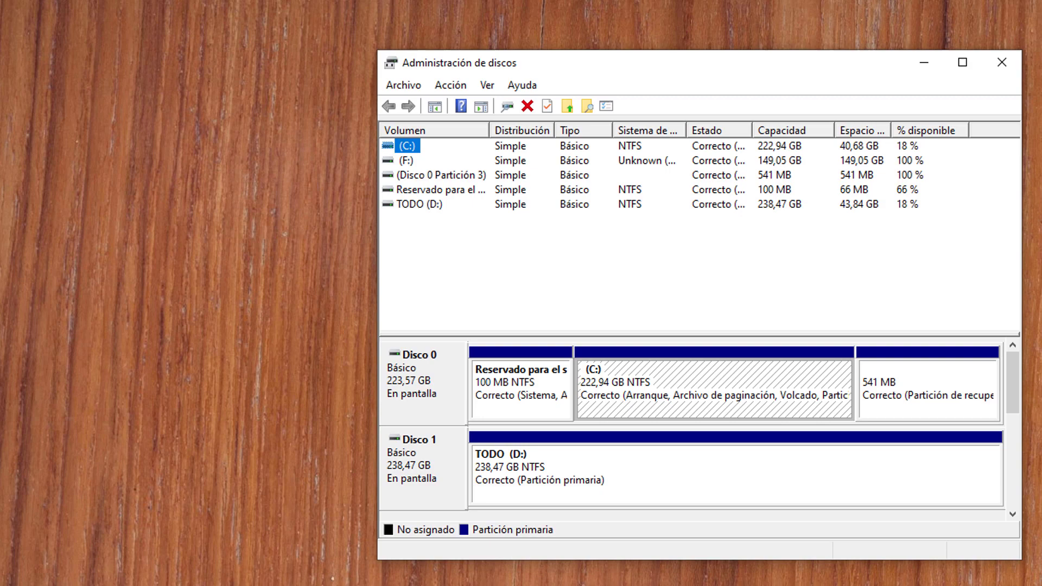
Step: Open File Explorer at Este equipo and arrange it beside Disk Management so both drive lists can be viewed together
{"action": "key", "text": "super+e"}
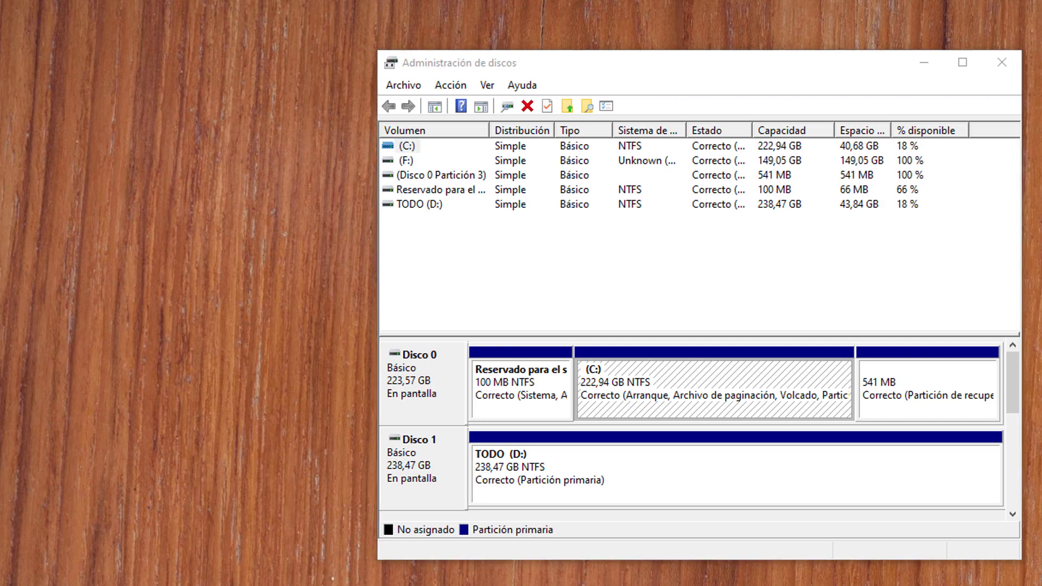
{"action": "left_click_drag", "start_coordinate": [909, 341], "coordinate": [796, 339]}
{"action": "left_click_drag", "start_coordinate": [919, 58], "coordinate": [875, 68]}
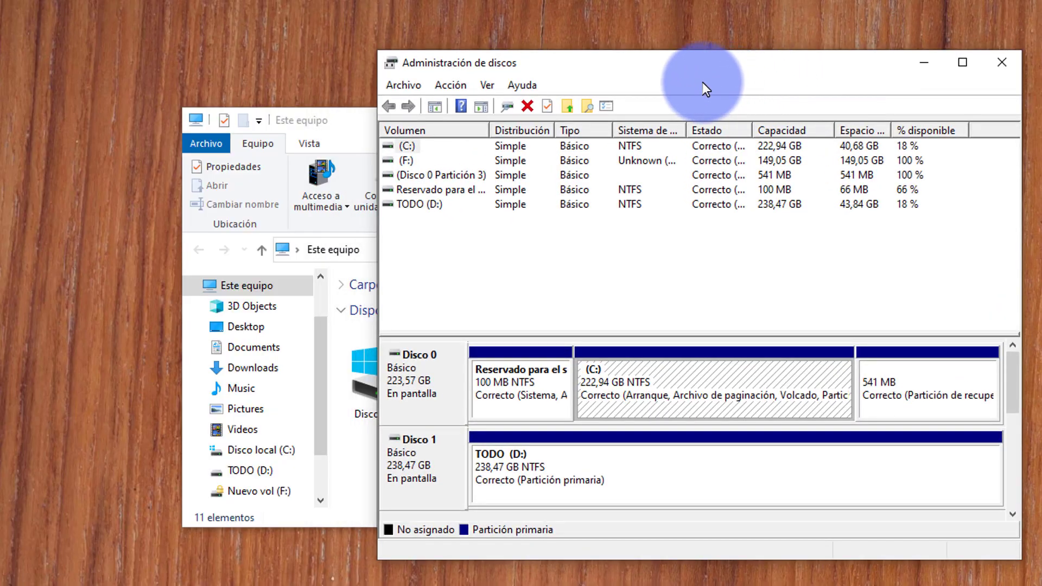
{"action": "left_click_drag", "start_coordinate": [722, 77], "coordinate": [1041, 92]}
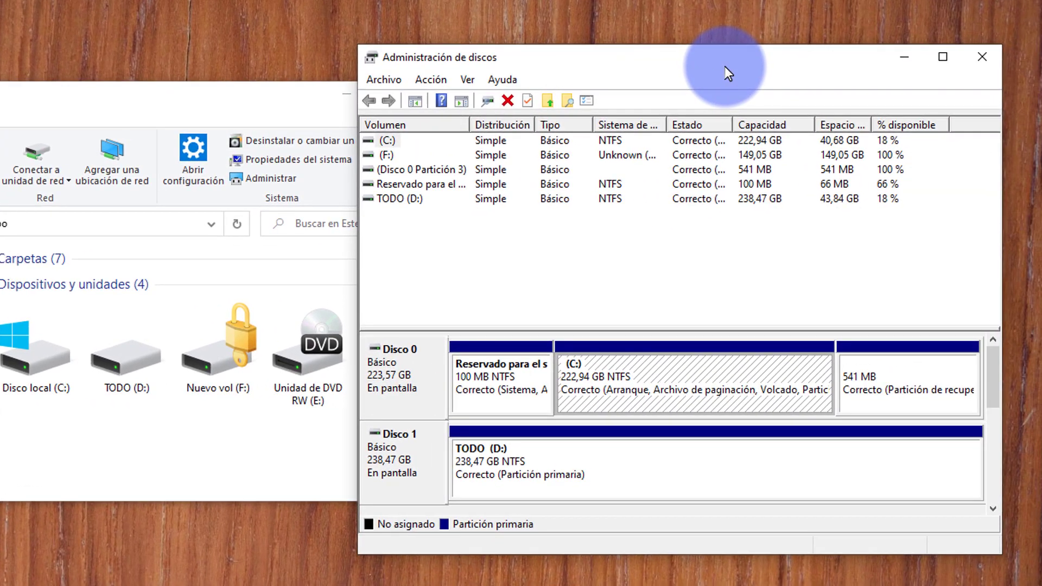
Step: Compare the C:, D:, F: and DVD drives in File Explorer with the disks and partitions listed in Disk Management
{"action": "left_click", "coordinate": [132, 375]}
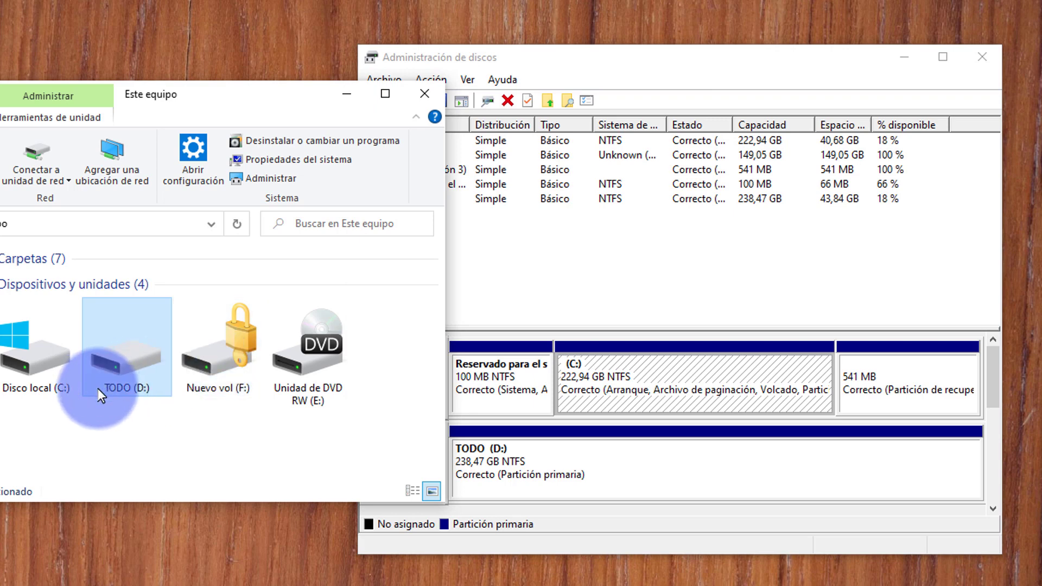
{"action": "left_click", "coordinate": [229, 376]}
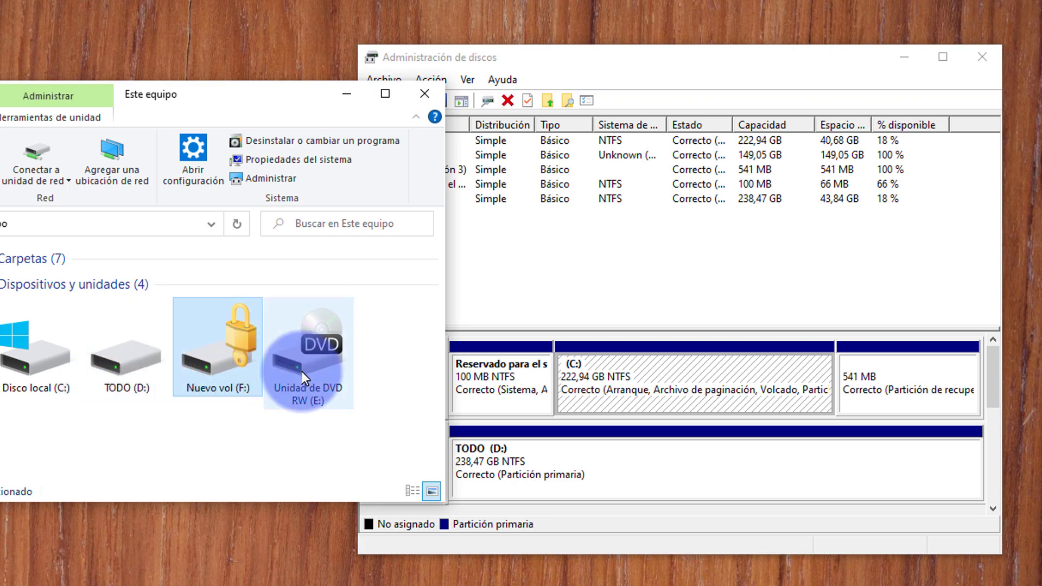
{"action": "left_click", "coordinate": [138, 378]}
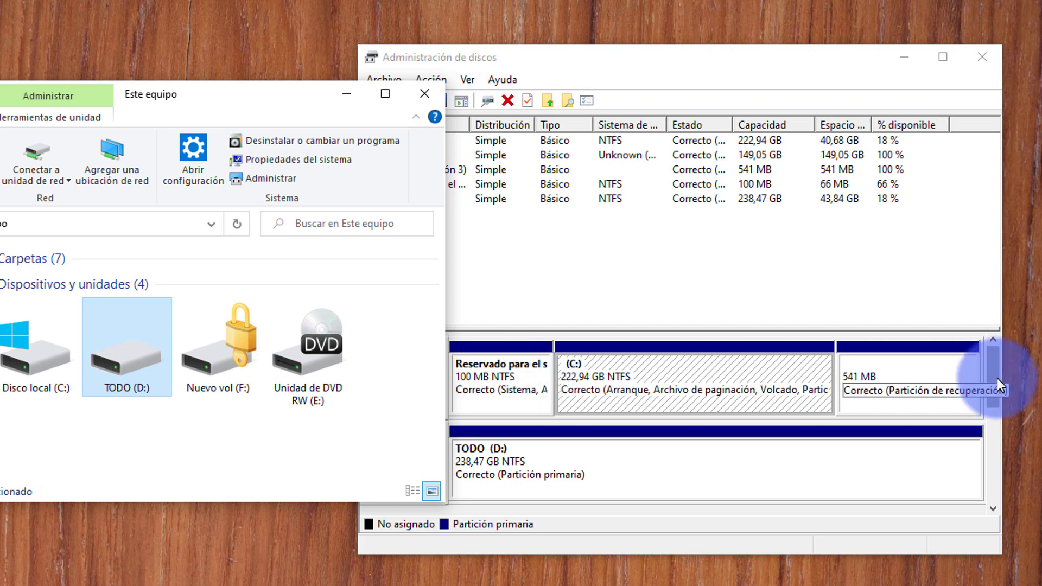
{"action": "left_click_drag", "start_coordinate": [996, 377], "coordinate": [992, 404]}
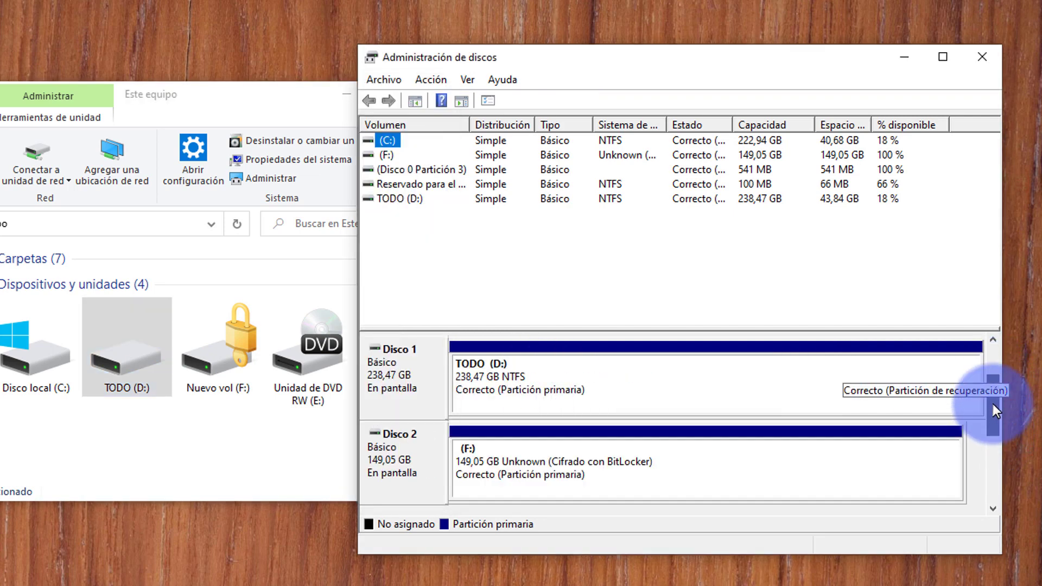
{"action": "left_click", "coordinate": [200, 363]}
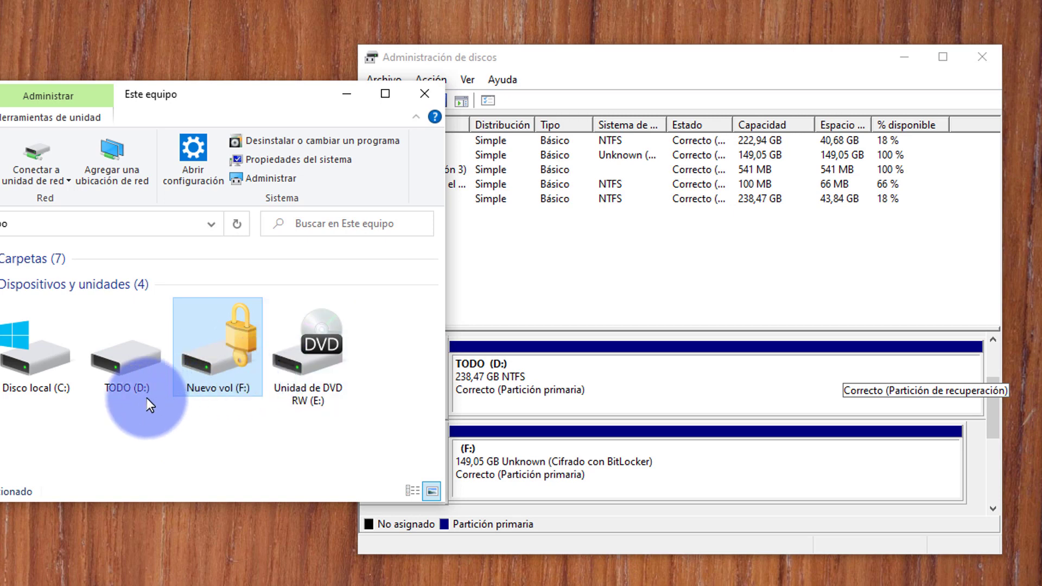
{"action": "left_click", "coordinate": [137, 377]}
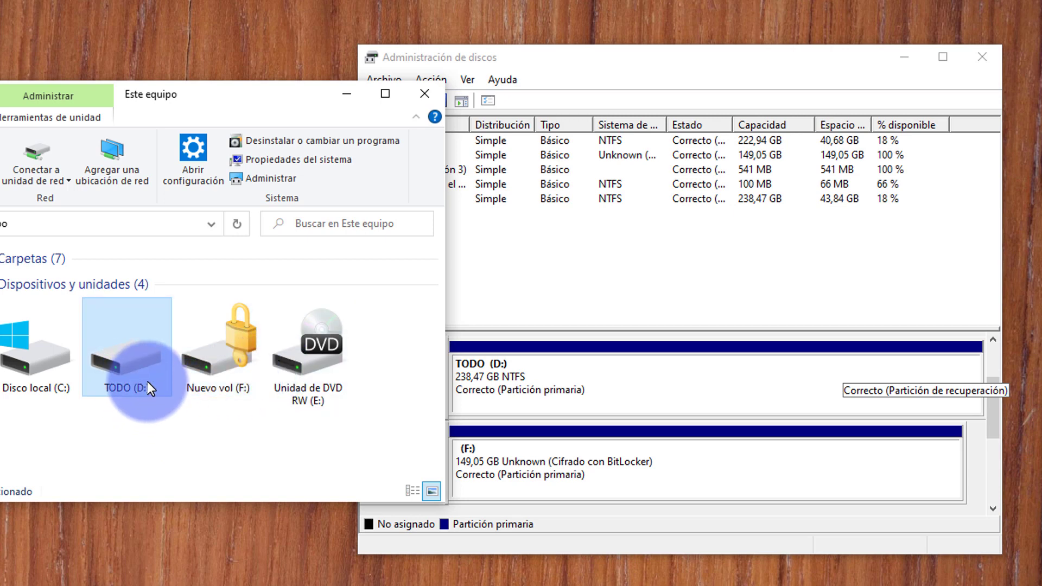
{"action": "left_click", "coordinate": [55, 387]}
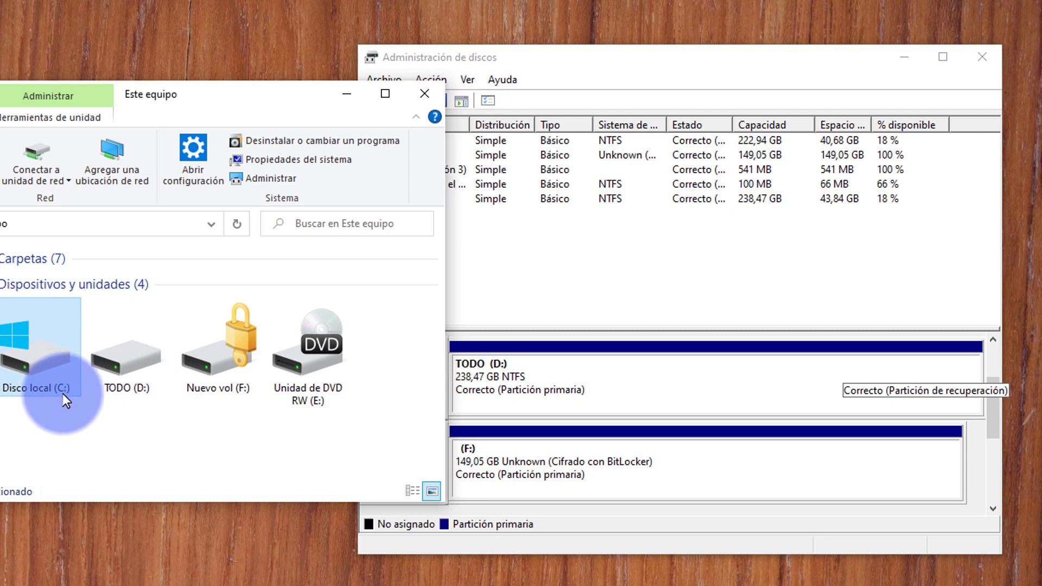
{"action": "mouse_move", "coordinate": [63, 393]}
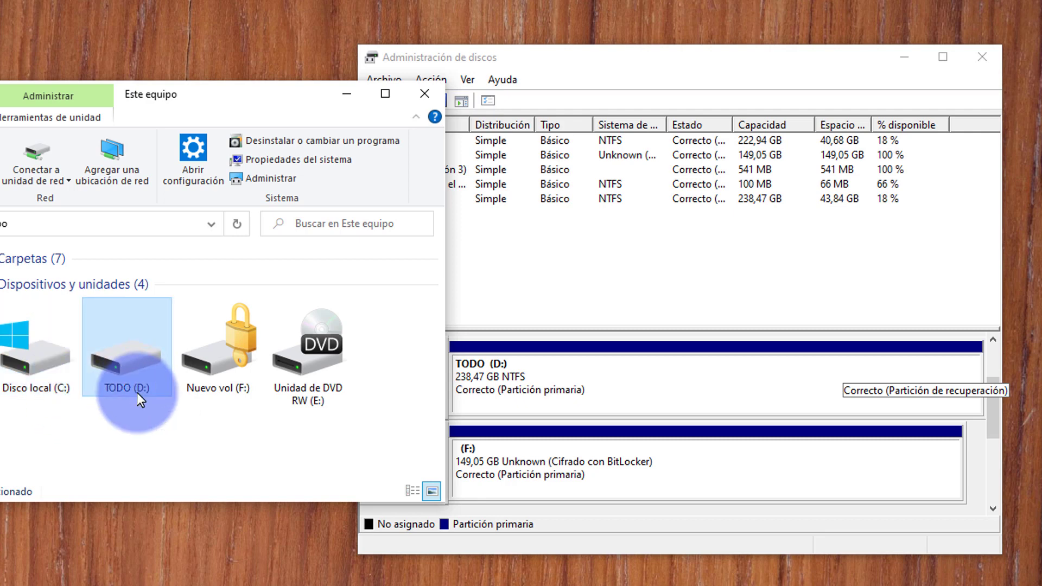
{"action": "left_click", "coordinate": [243, 386]}
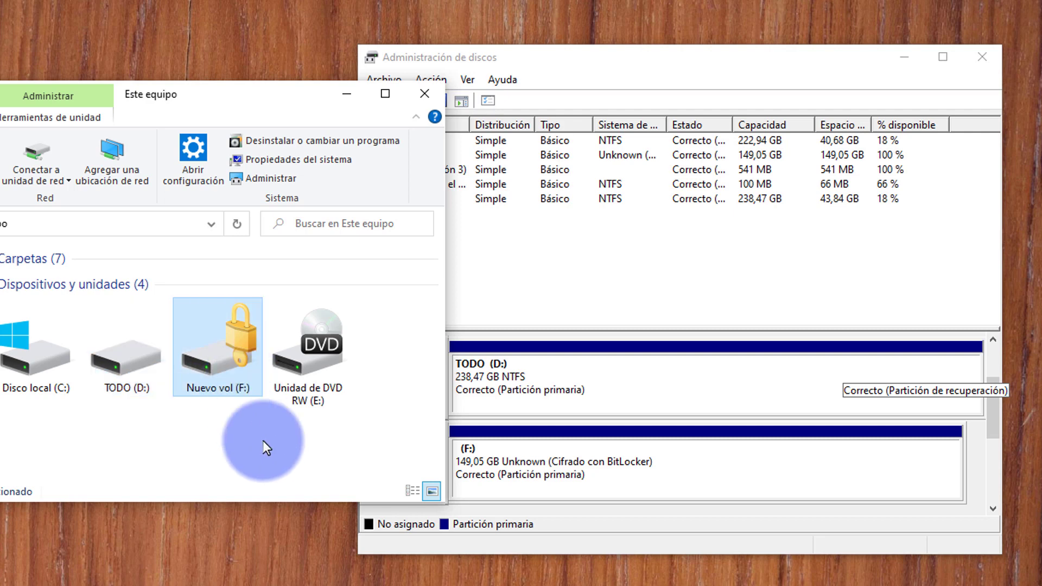
{"action": "left_click", "coordinate": [318, 404]}
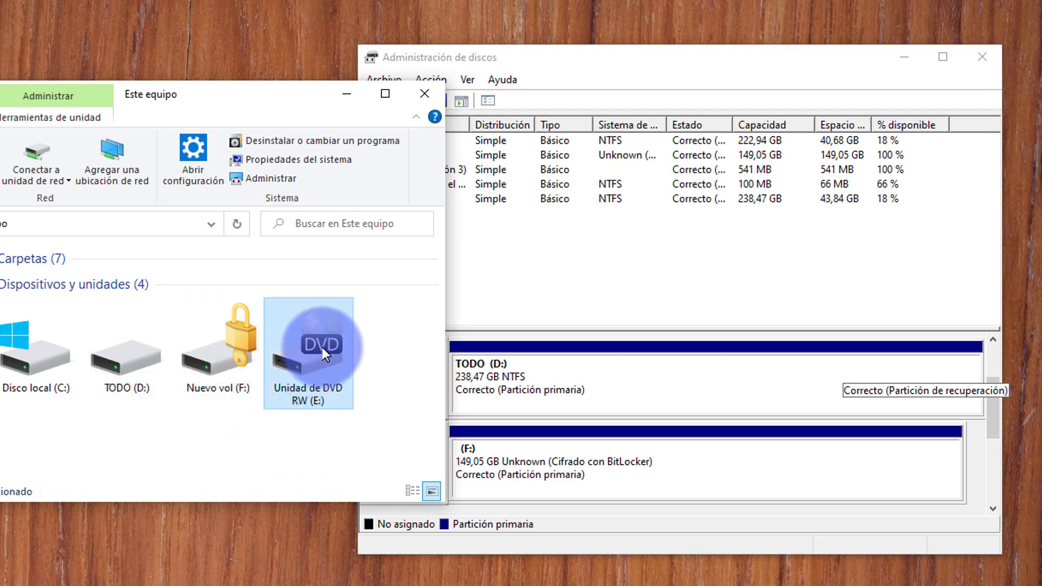
{"action": "left_click", "coordinate": [220, 374]}
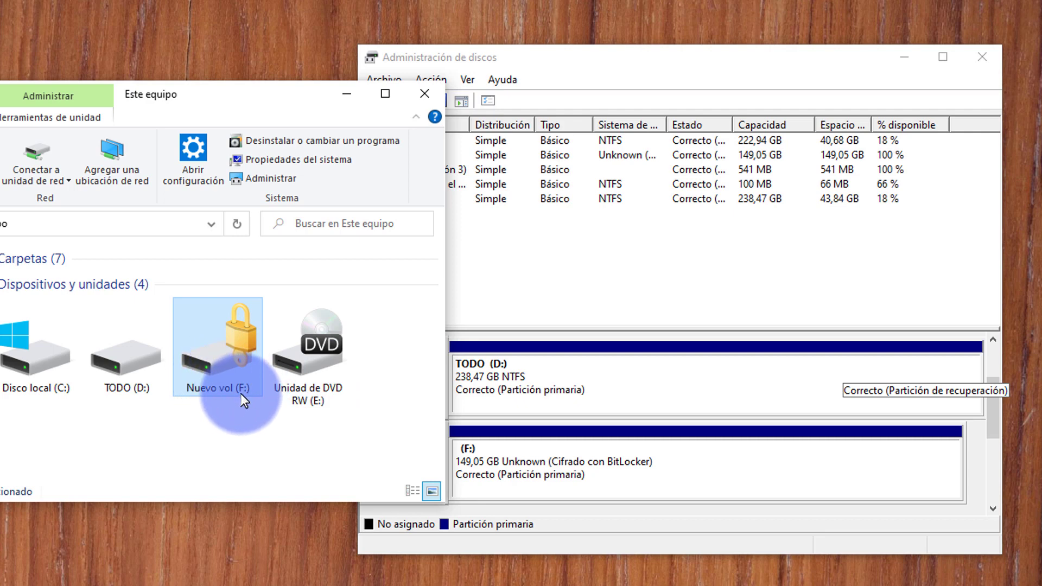
{"action": "left_click", "coordinate": [158, 369]}
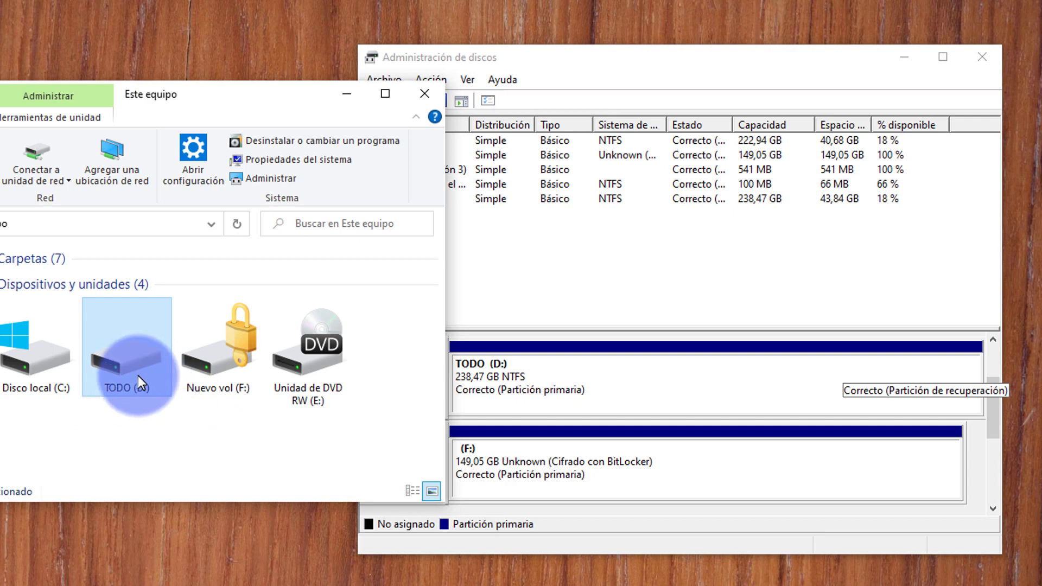
{"action": "mouse_move", "coordinate": [138, 389]}
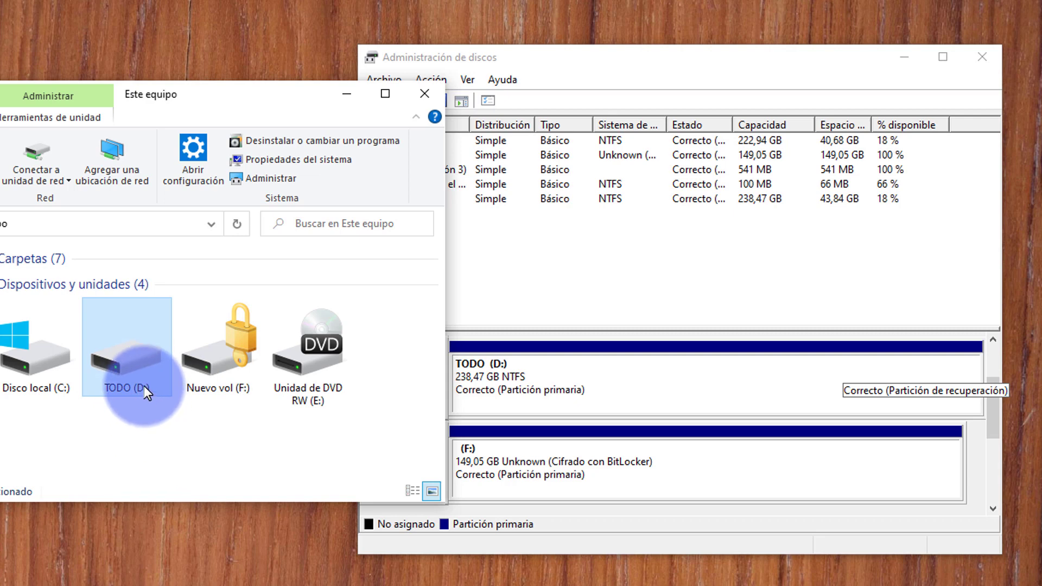
Step: Locate the TODO (D:) partition on Disco 1 in Disk Management and check the matching drive's contents in File Explorer
{"action": "left_click", "coordinate": [992, 403]}
{"action": "mouse_move", "coordinate": [992, 401]}
{"action": "left_mouse_down"}
{"action": "mouse_move", "coordinate": [996, 366]}
{"action": "mouse_move", "coordinate": [988, 395]}
{"action": "left_mouse_up"}
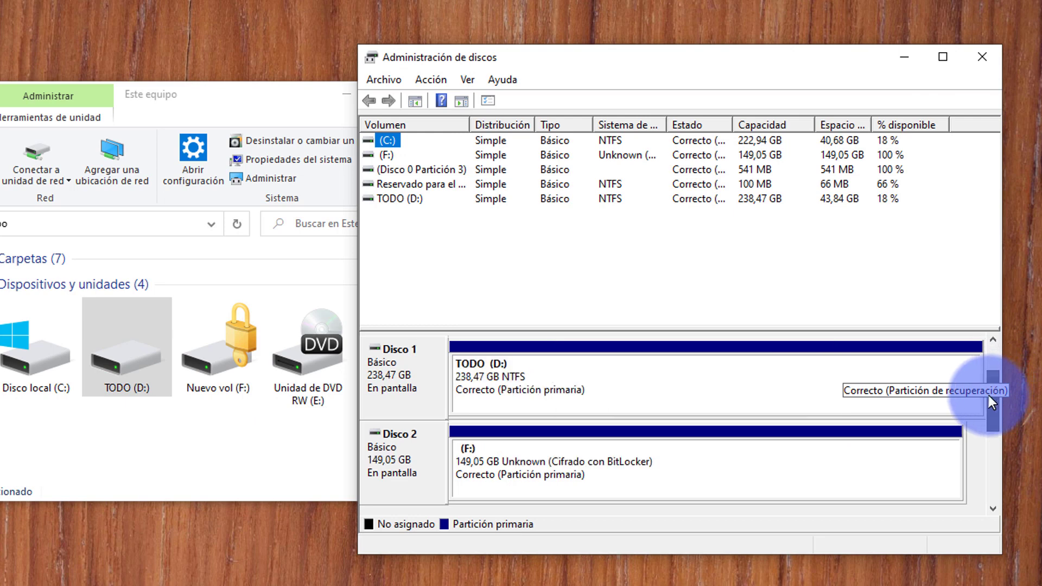
{"action": "left_click", "coordinate": [564, 377]}
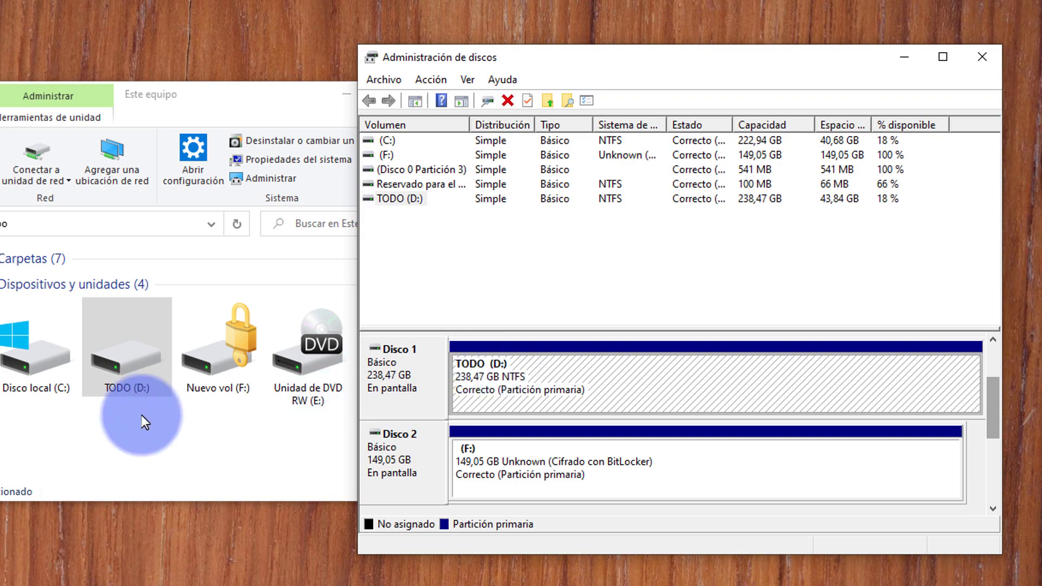
{"action": "double_click", "coordinate": [144, 381]}
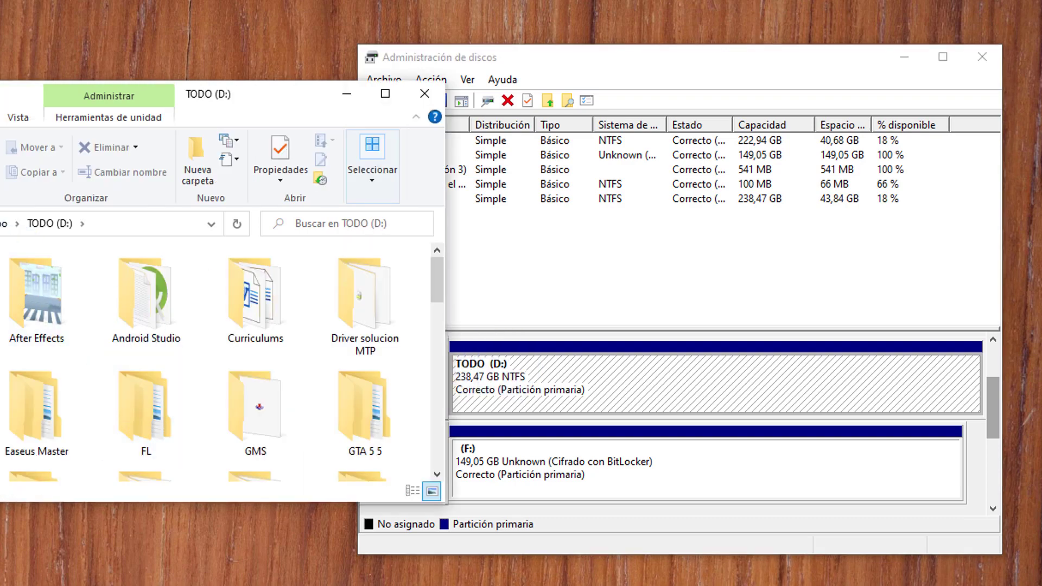
{"action": "key", "text": "alt+Left"}
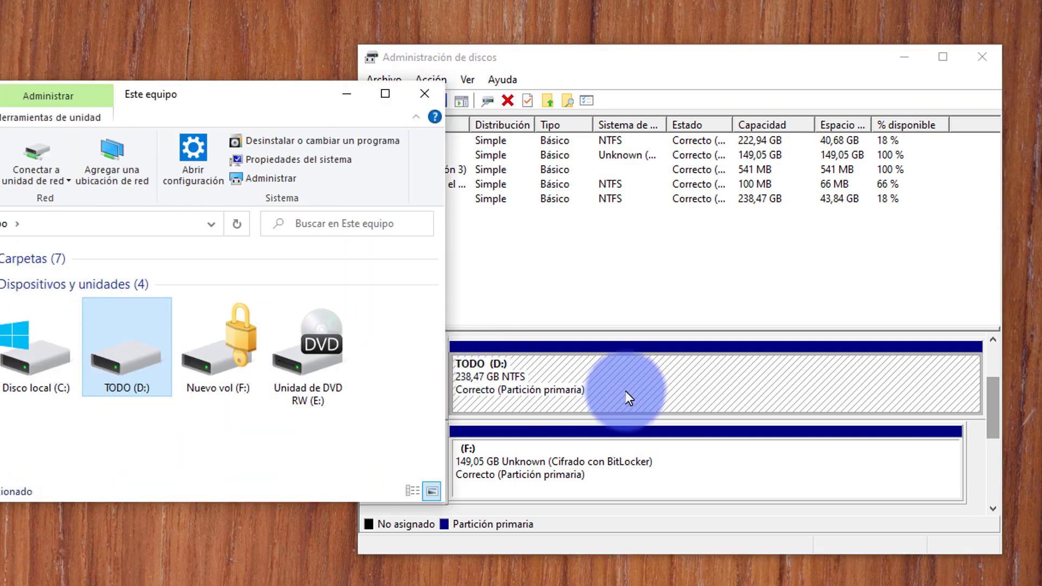
Step: Remove the drive letter D: from the TODO partition on Disco 1 and confirm the removal
{"action": "left_click", "coordinate": [703, 380]}
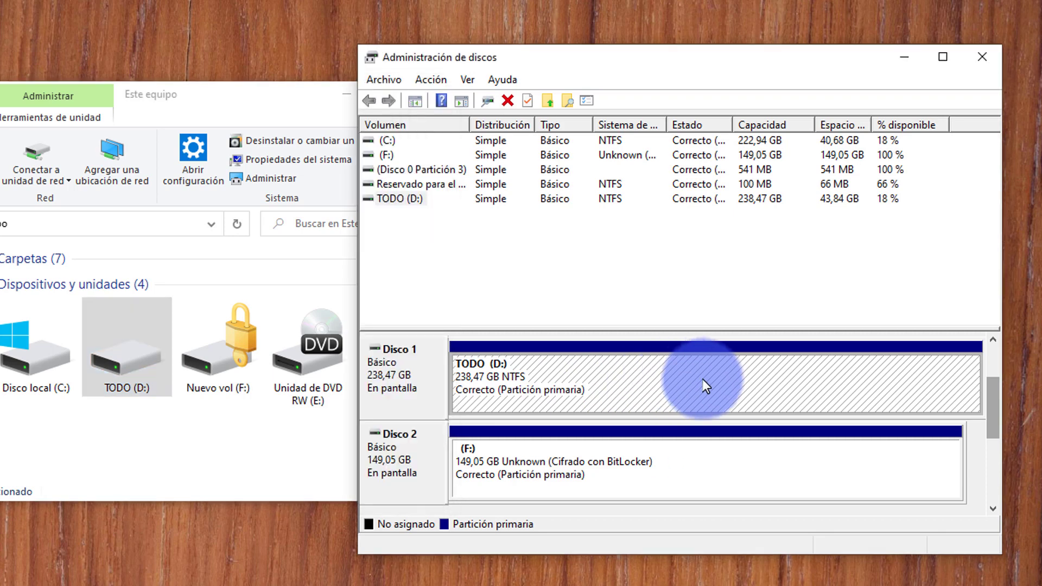
{"action": "right_click", "coordinate": [711, 377]}
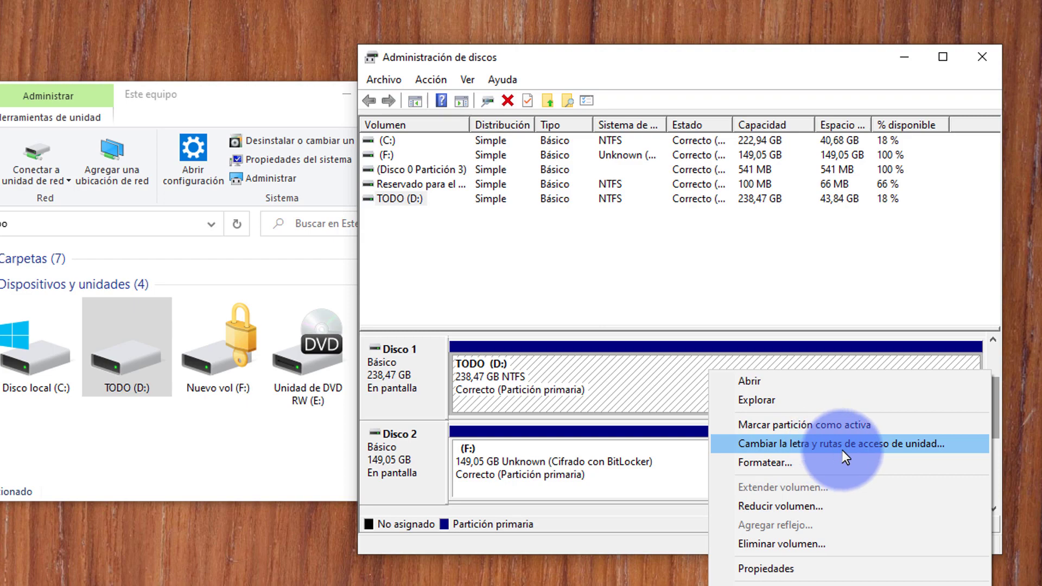
{"action": "left_click", "coordinate": [907, 443]}
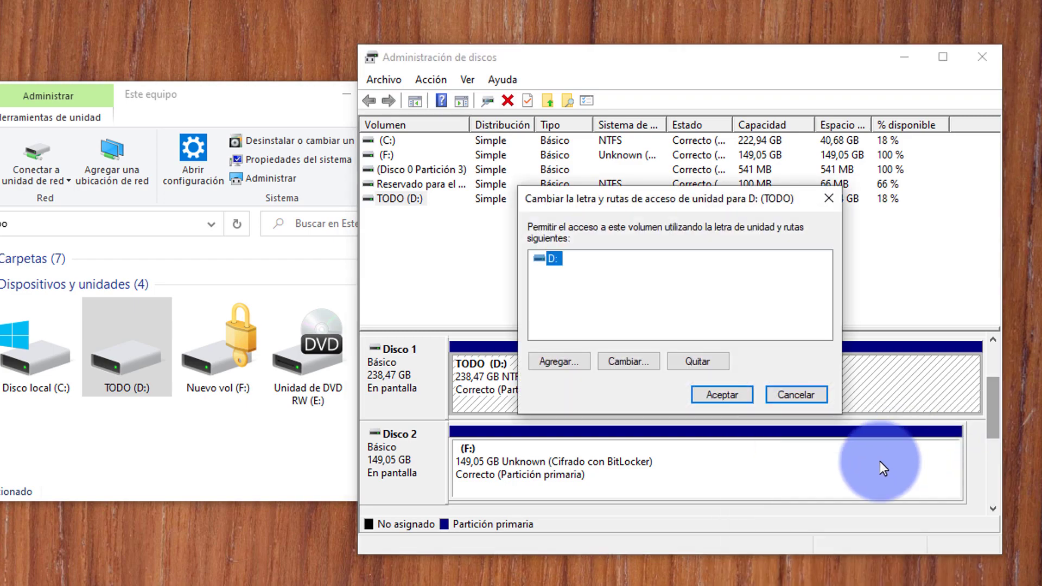
{"action": "left_click", "coordinate": [699, 359]}
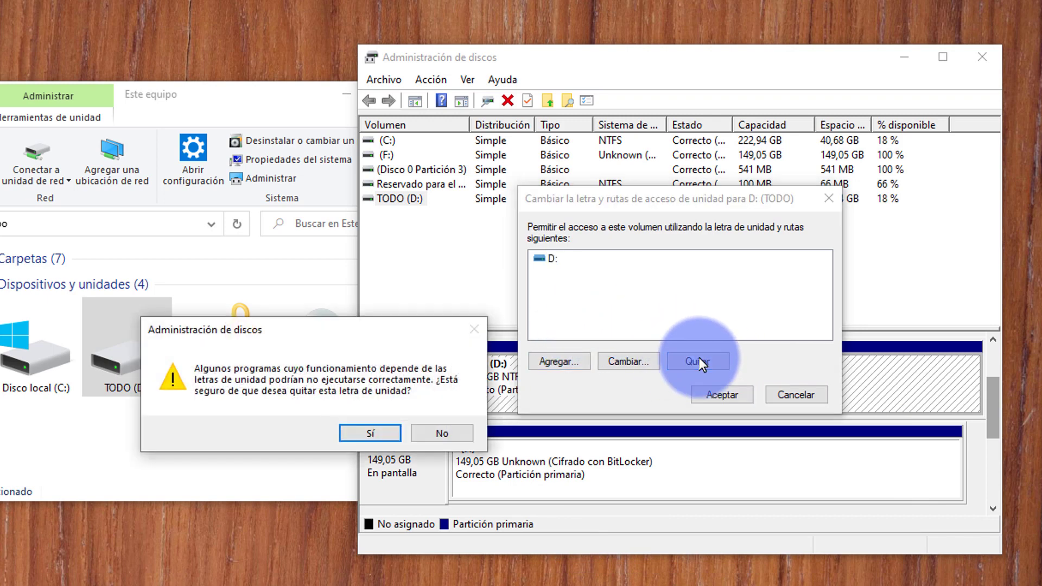
{"action": "left_click", "coordinate": [372, 433]}
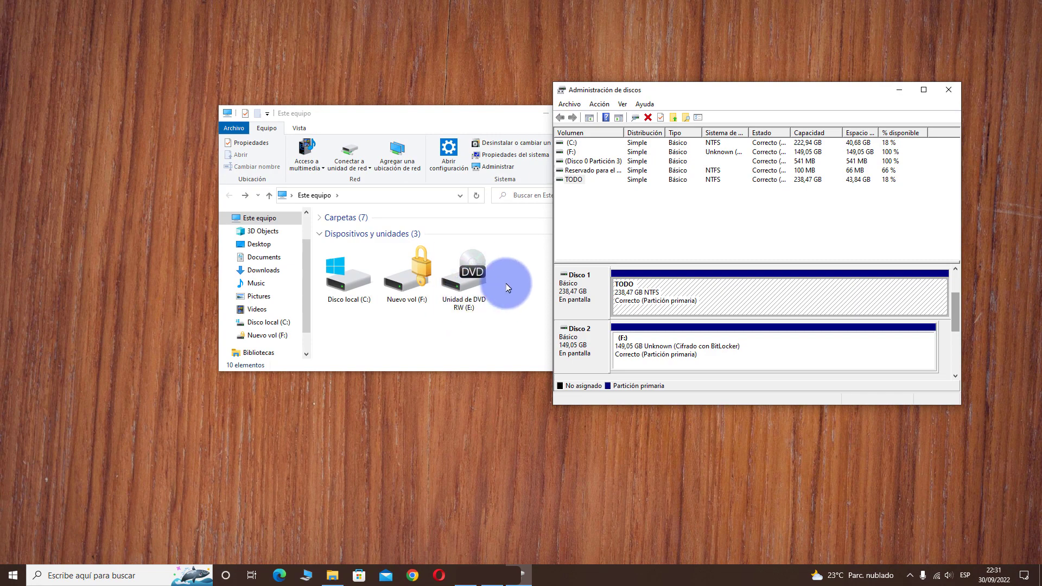
Step: Close Disk Management and reposition the File Explorer window showing Este equipo on the desktop
{"action": "left_click", "coordinate": [506, 287]}
{"action": "left_click", "coordinate": [953, 89]}
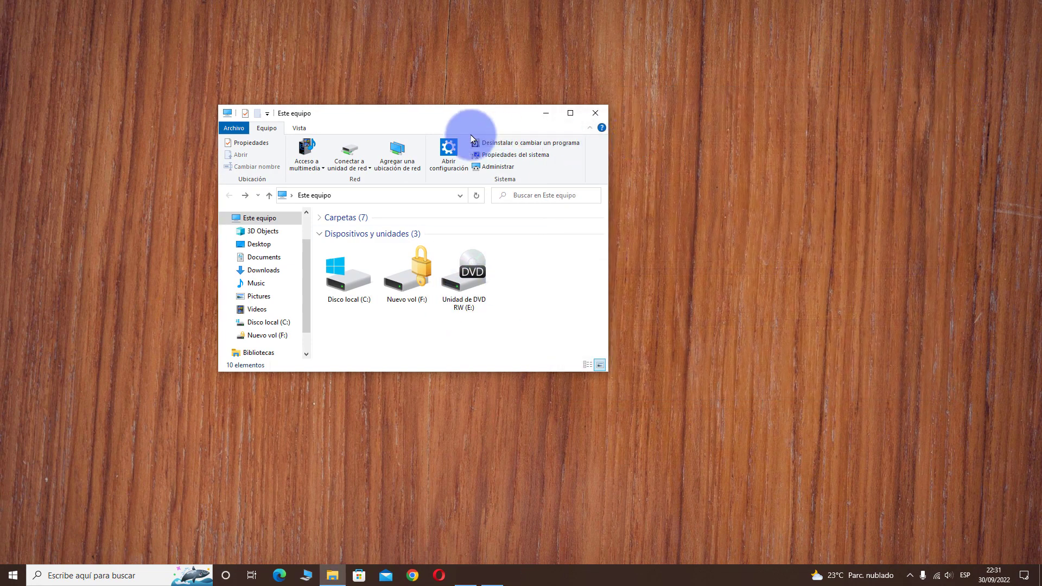
{"action": "left_click_drag", "start_coordinate": [454, 116], "coordinate": [631, 102]}
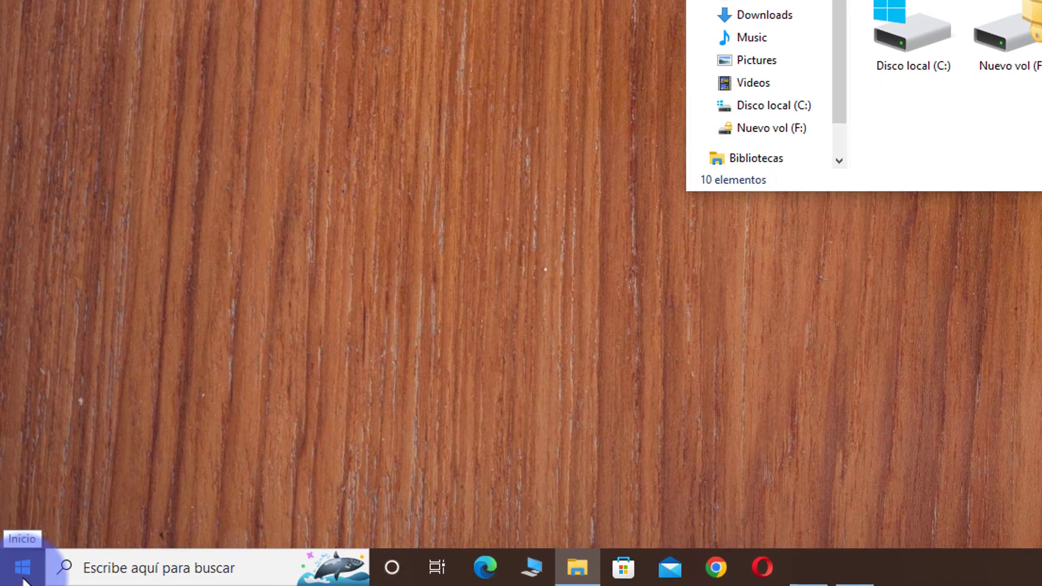
Step: Reopen Disk Management and arrange it side by side with the File Explorer window
{"action": "right_click", "coordinate": [21, 574]}
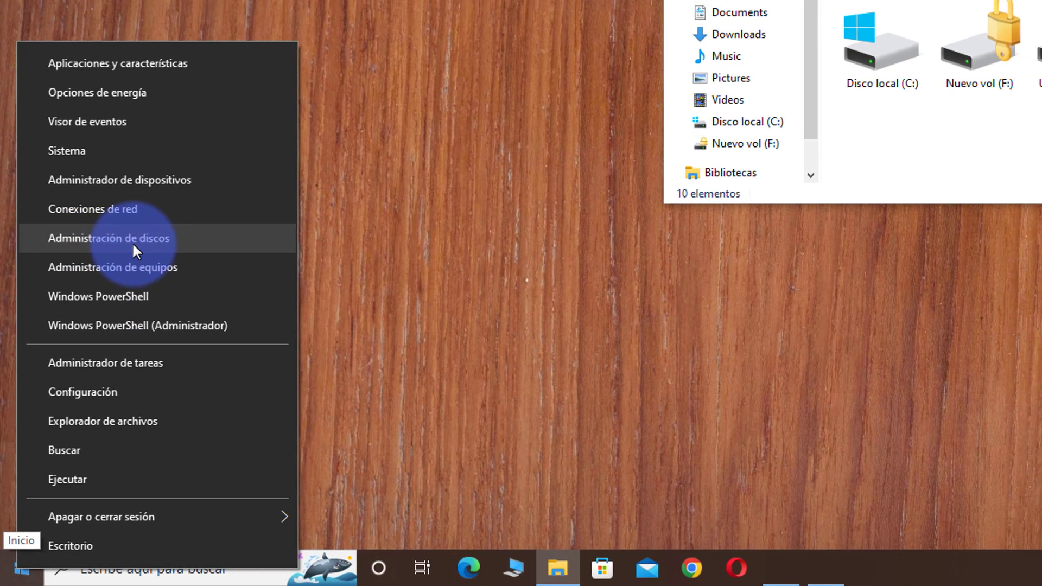
{"action": "left_click", "coordinate": [113, 227]}
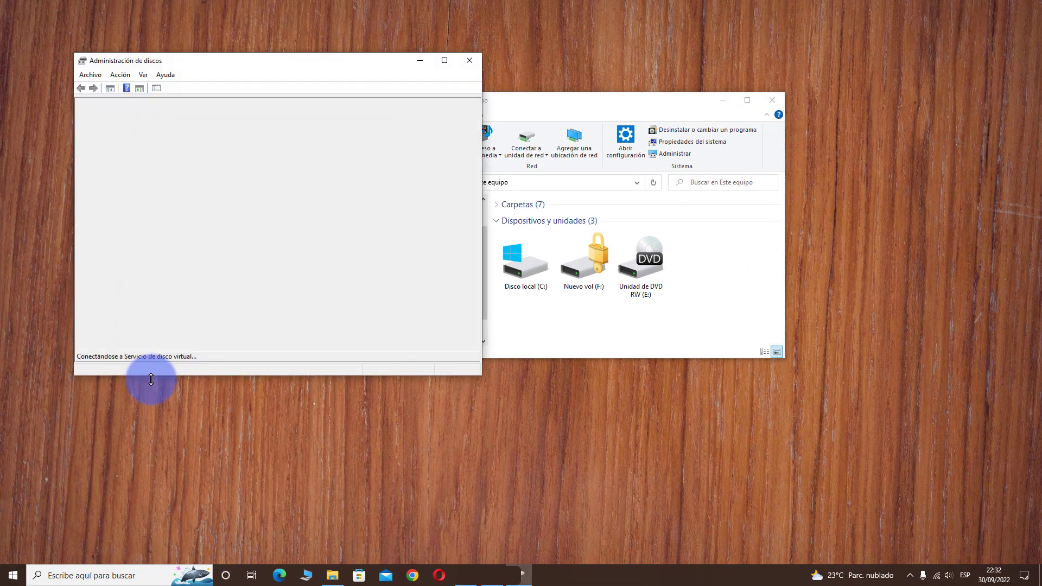
{"action": "left_click_drag", "start_coordinate": [273, 61], "coordinate": [749, 109]}
{"action": "left_click_drag", "start_coordinate": [503, 100], "coordinate": [260, 121]}
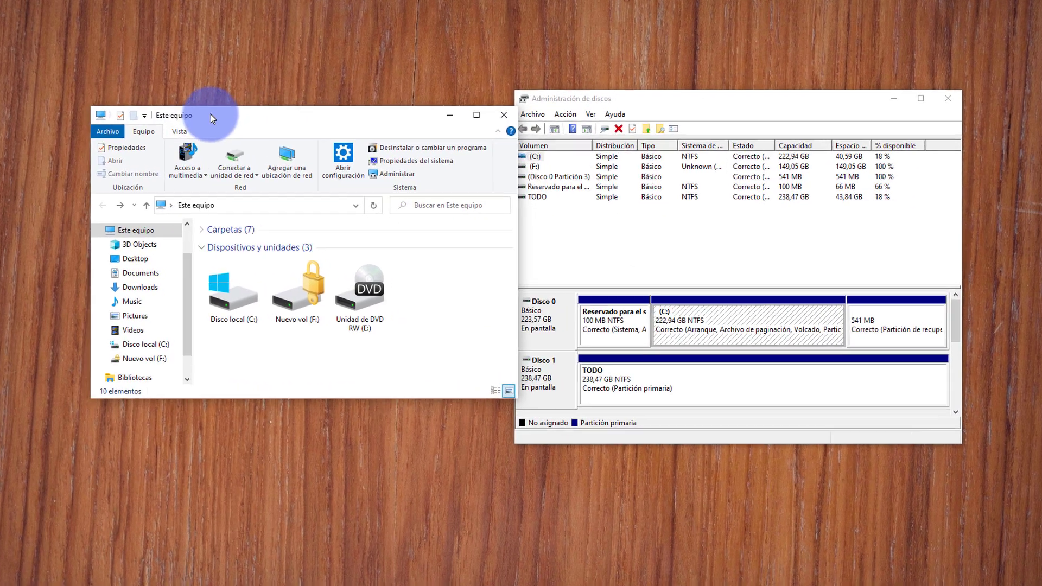
{"action": "left_click", "coordinate": [560, 107]}
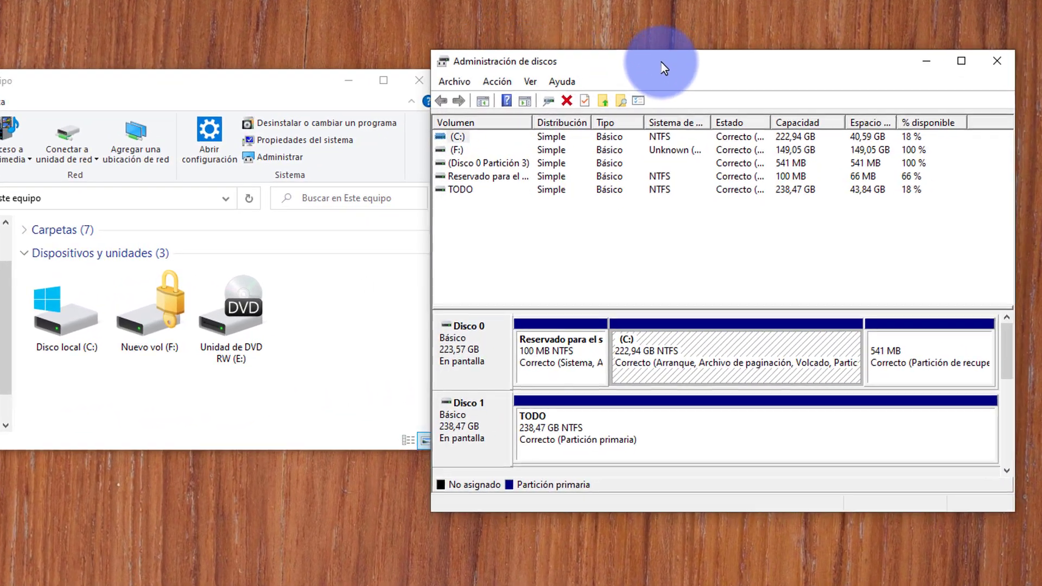
{"action": "mouse_move", "coordinate": [661, 62]}
{"action": "left_mouse_down"}
{"action": "mouse_move", "coordinate": [673, 47]}
{"action": "mouse_move", "coordinate": [660, 43]}
{"action": "left_mouse_up"}
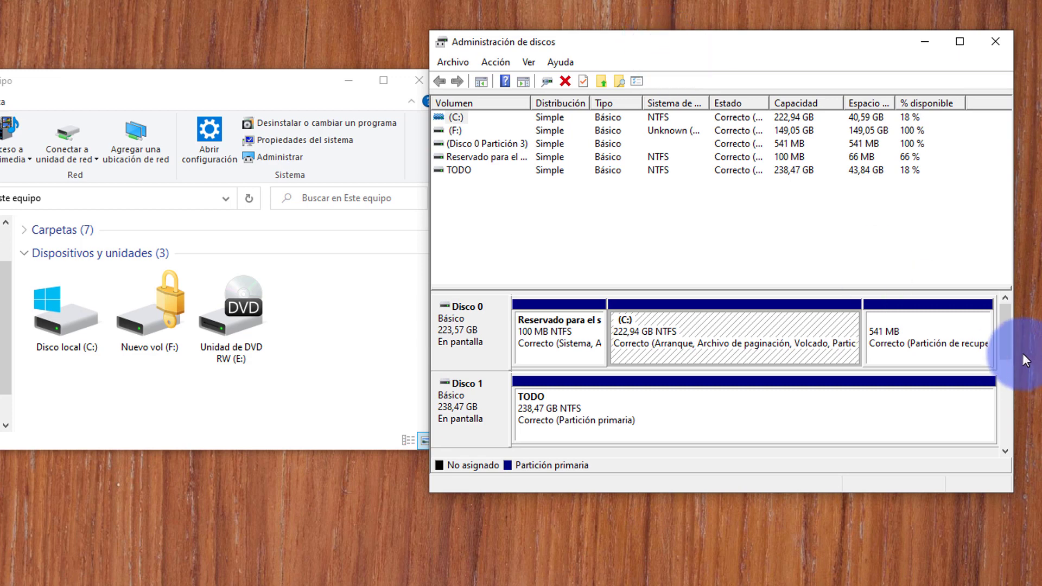
Step: Locate the TODO partition without a letter on Disco 1 in Disk Management and assign it drive letter D:
{"action": "left_click", "coordinate": [655, 424]}
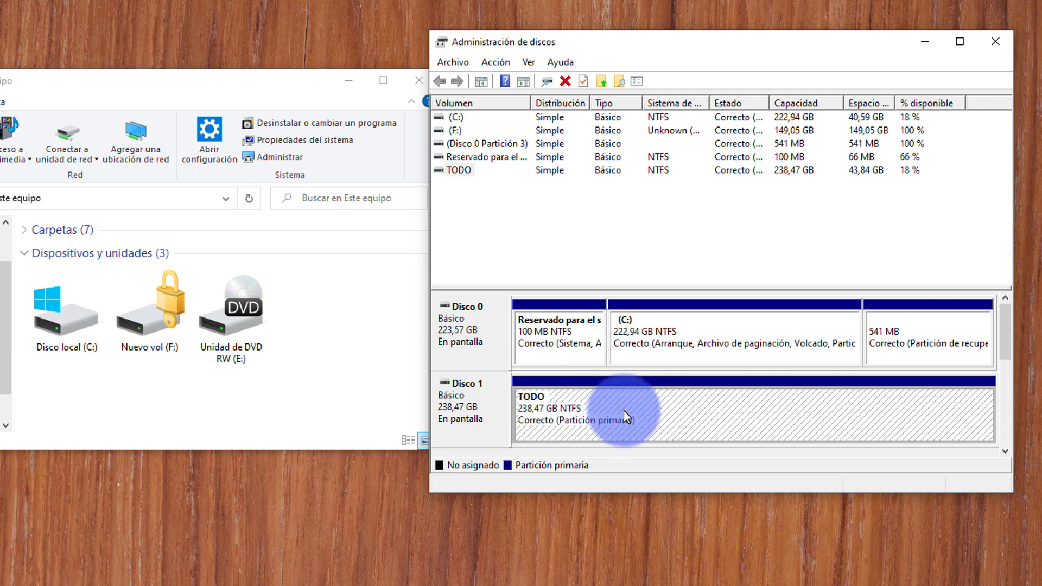
{"action": "left_click", "coordinate": [676, 315]}
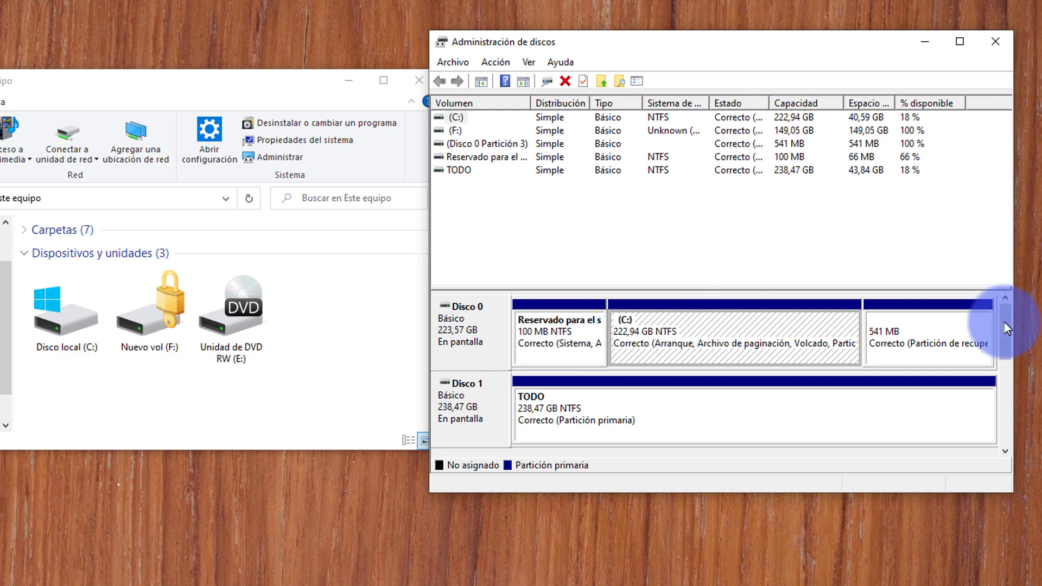
{"action": "left_click_drag", "start_coordinate": [1002, 341], "coordinate": [1005, 363]}
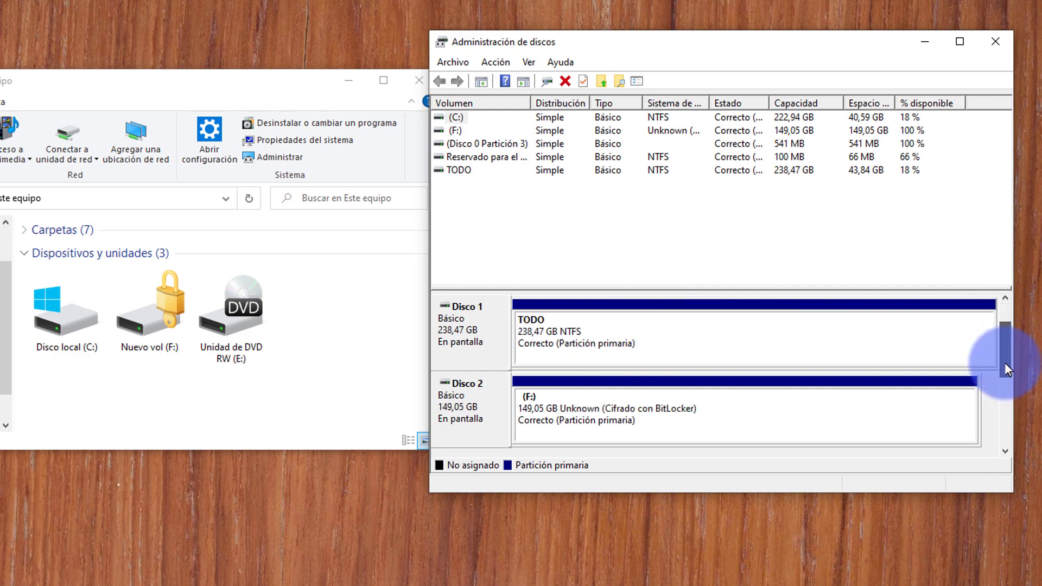
{"action": "left_click", "coordinate": [586, 425]}
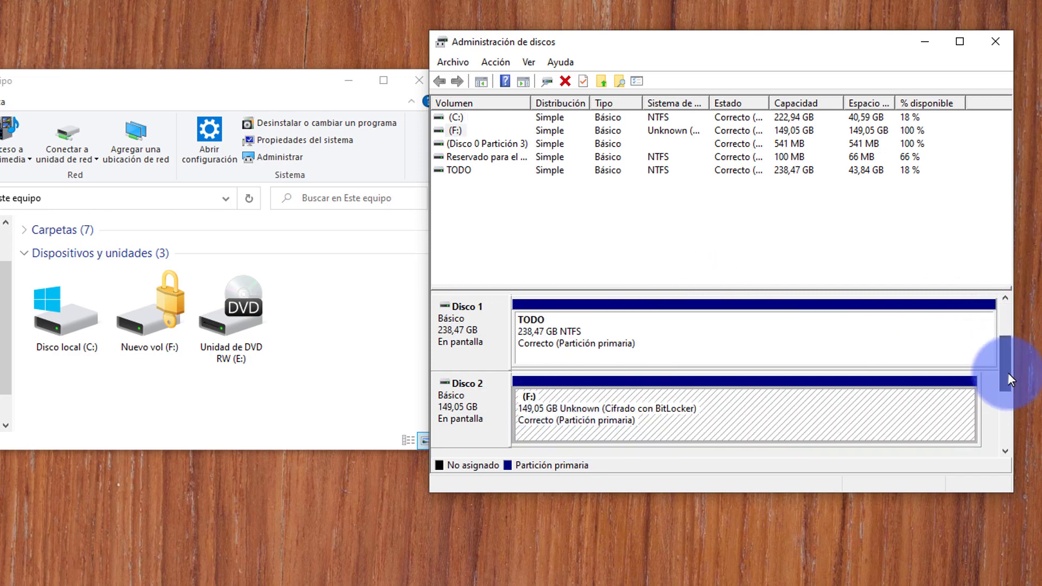
{"action": "left_click_drag", "start_coordinate": [1008, 372], "coordinate": [1006, 344]}
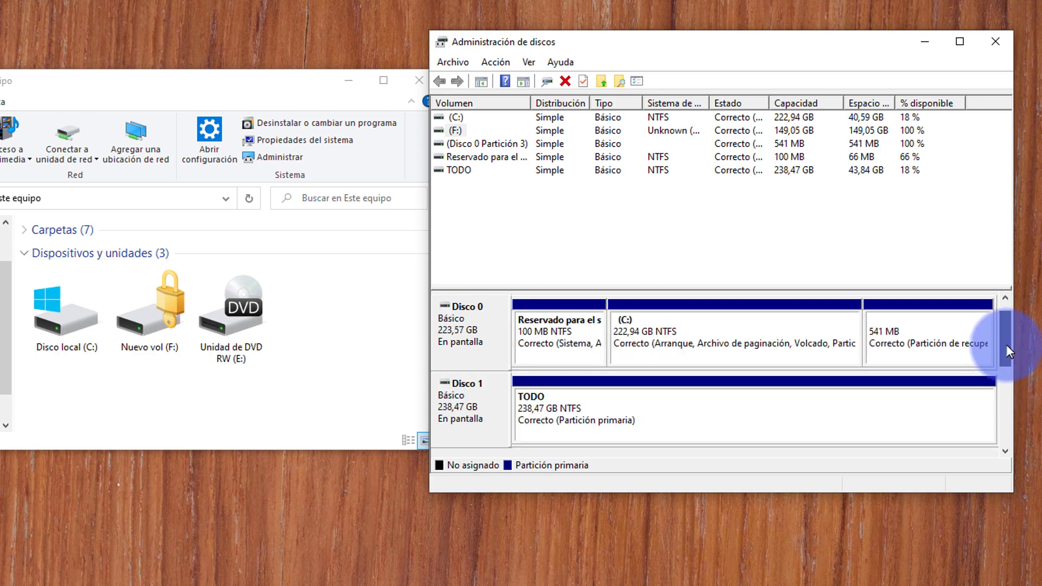
{"action": "left_click", "coordinate": [664, 416]}
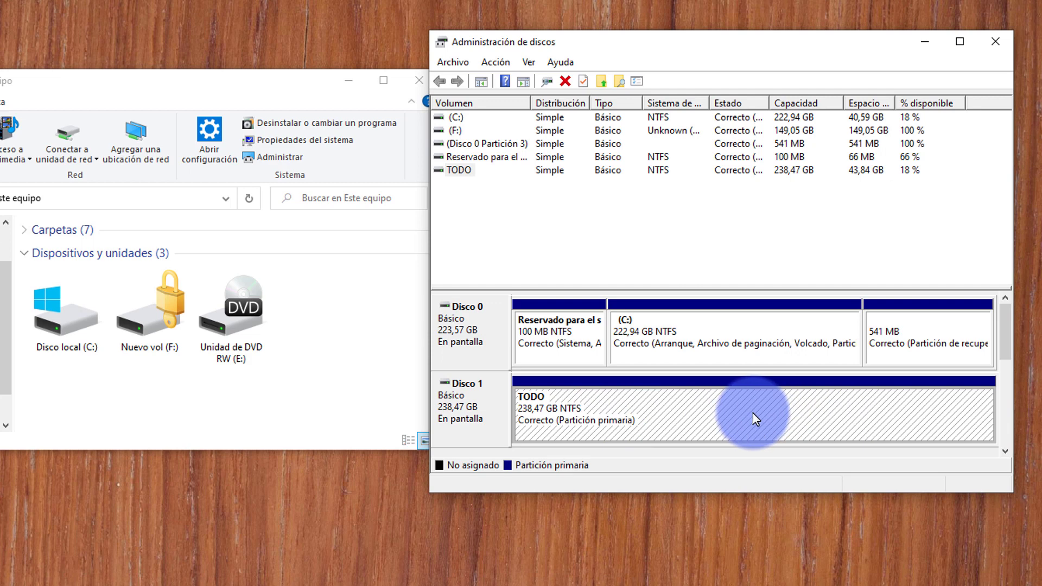
{"action": "right_click", "coordinate": [731, 406]}
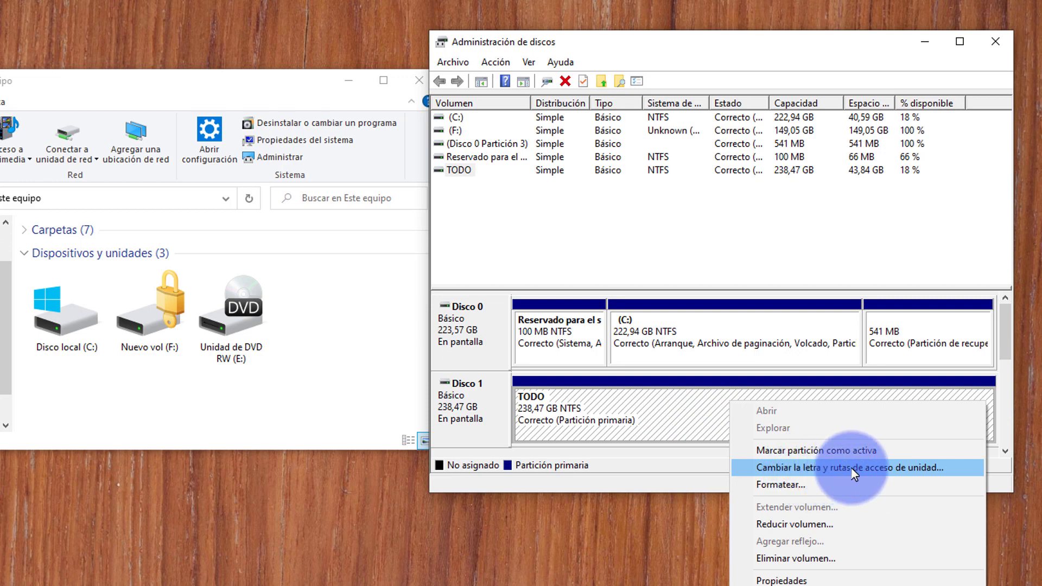
{"action": "left_click", "coordinate": [896, 469]}
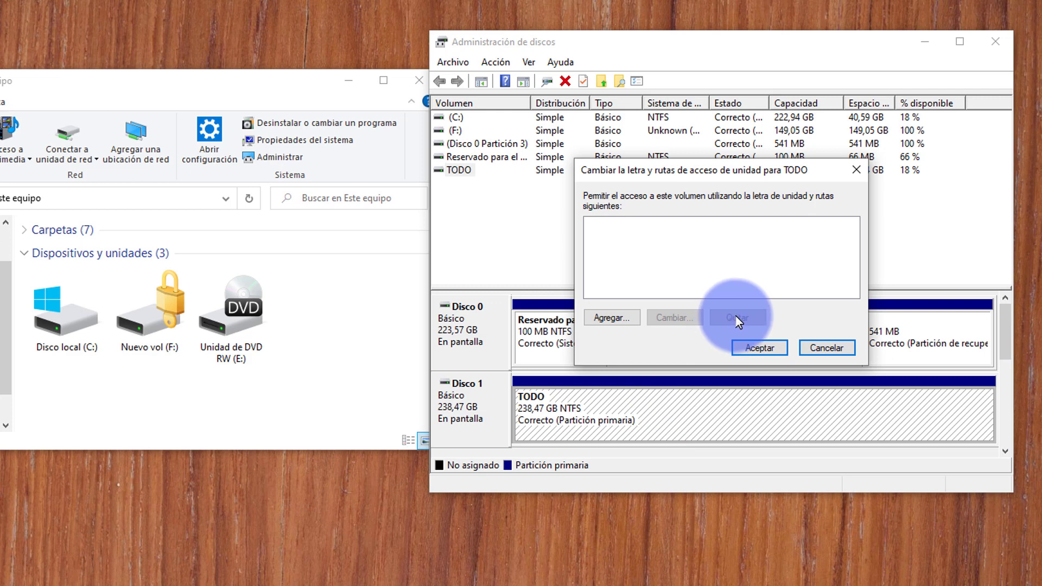
{"action": "left_click", "coordinate": [609, 319]}
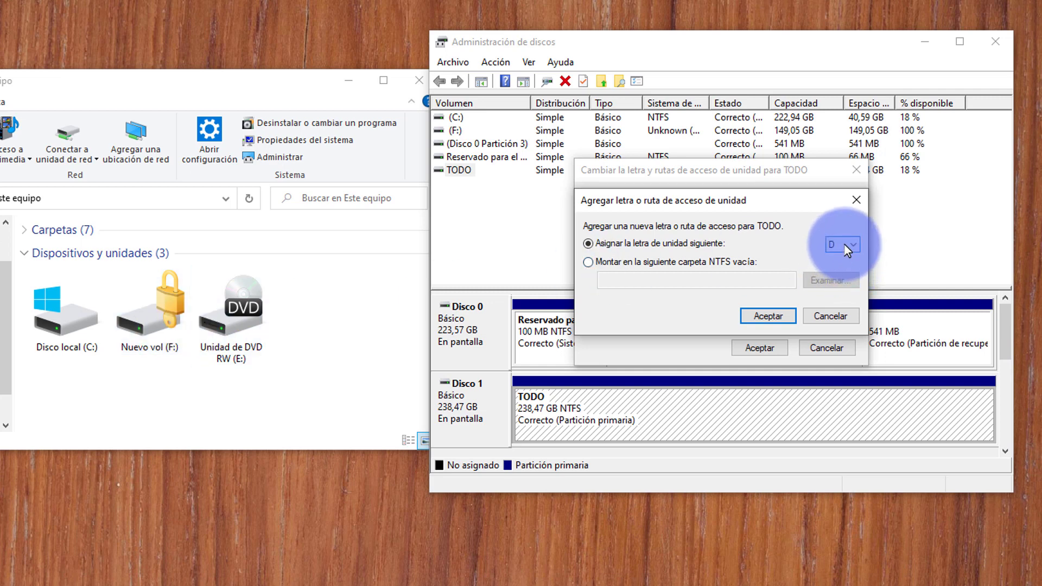
{"action": "left_click", "coordinate": [768, 316]}
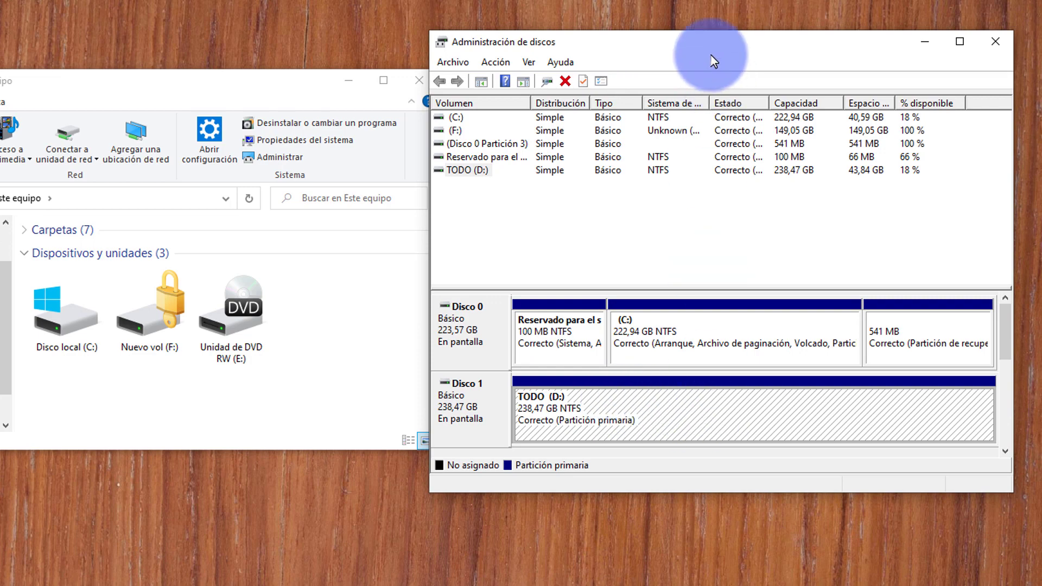
Step: Reposition Disk Management, locate TODO (D:) in its disk list, and refresh the Este equipo view in File Explorer
{"action": "left_click_drag", "start_coordinate": [709, 52], "coordinate": [653, 43]}
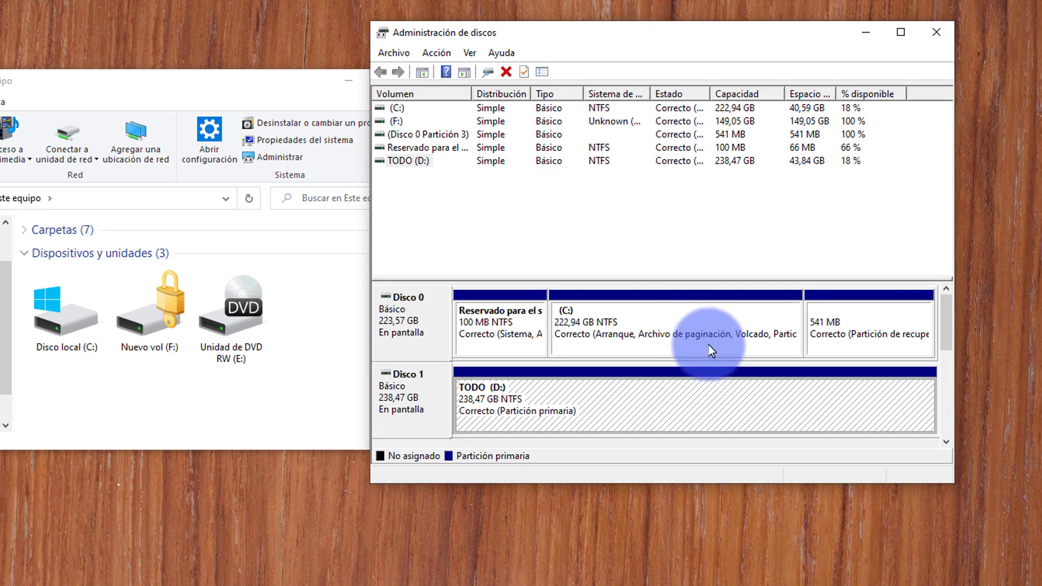
{"action": "scroll", "coordinate": [950, 328], "scroll_direction": "down", "scroll_amount": 2}
{"action": "right_click", "coordinate": [226, 396]}
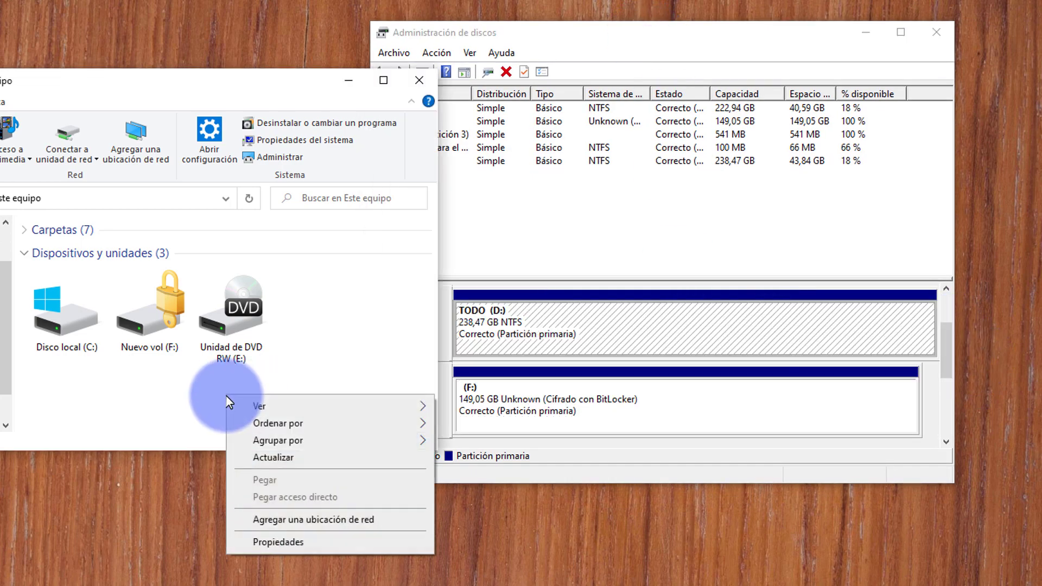
{"action": "left_click", "coordinate": [299, 460]}
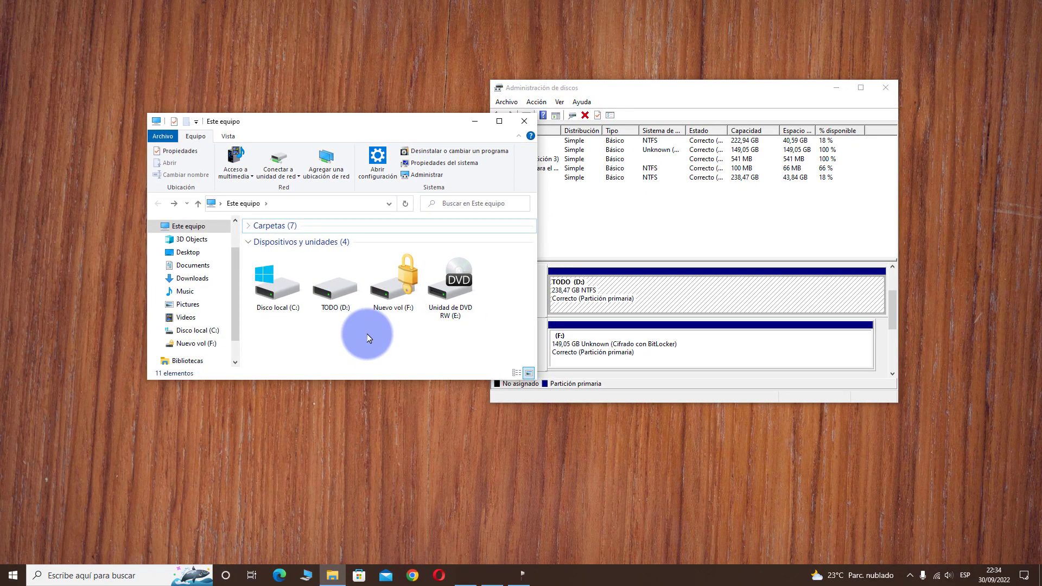
Step: Check the contents of the TODO (D:) drive from Este equipo, return to the drive list and switch back to Disk Management
{"action": "double_click", "coordinate": [344, 298]}
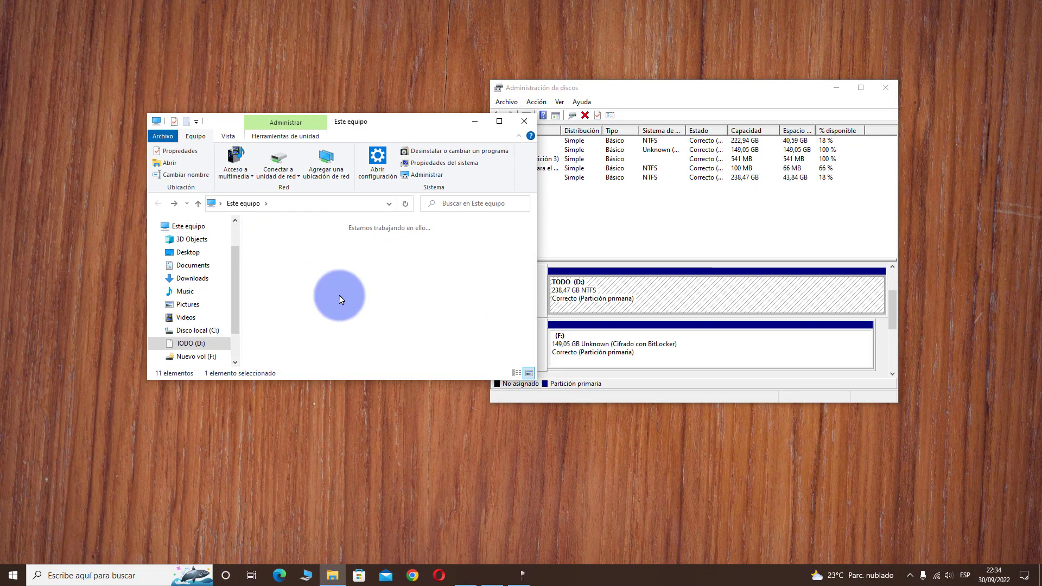
{"action": "left_click", "coordinate": [153, 204]}
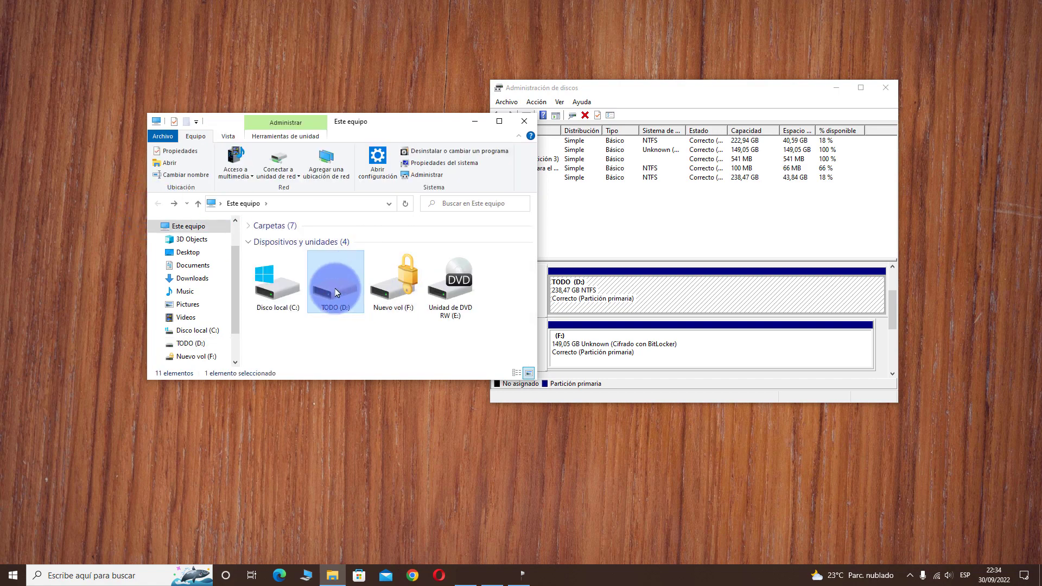
{"action": "double_click", "coordinate": [334, 286]}
{"action": "left_click", "coordinate": [158, 204]}
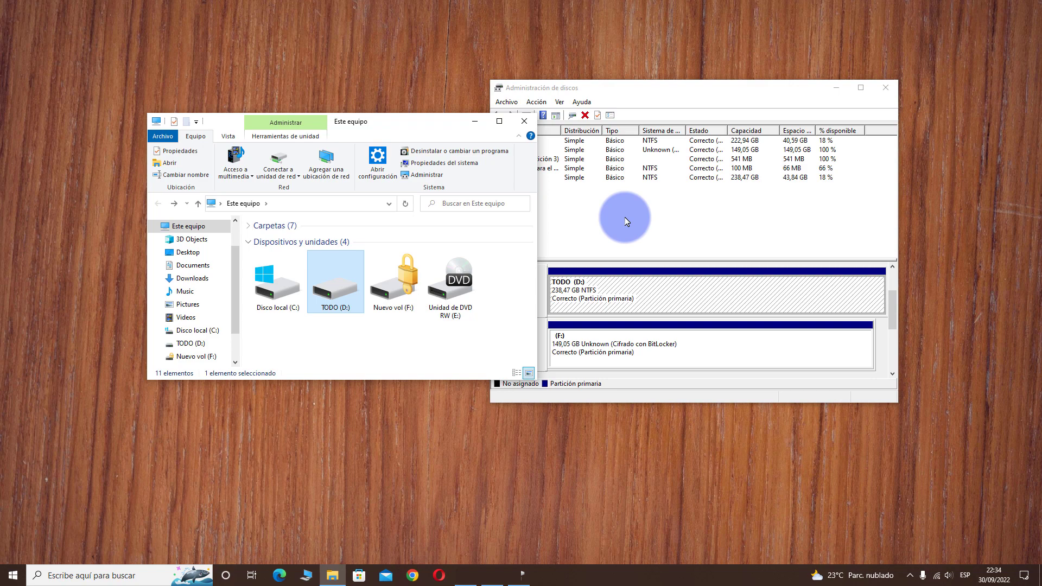
{"action": "left_click", "coordinate": [523, 575]}
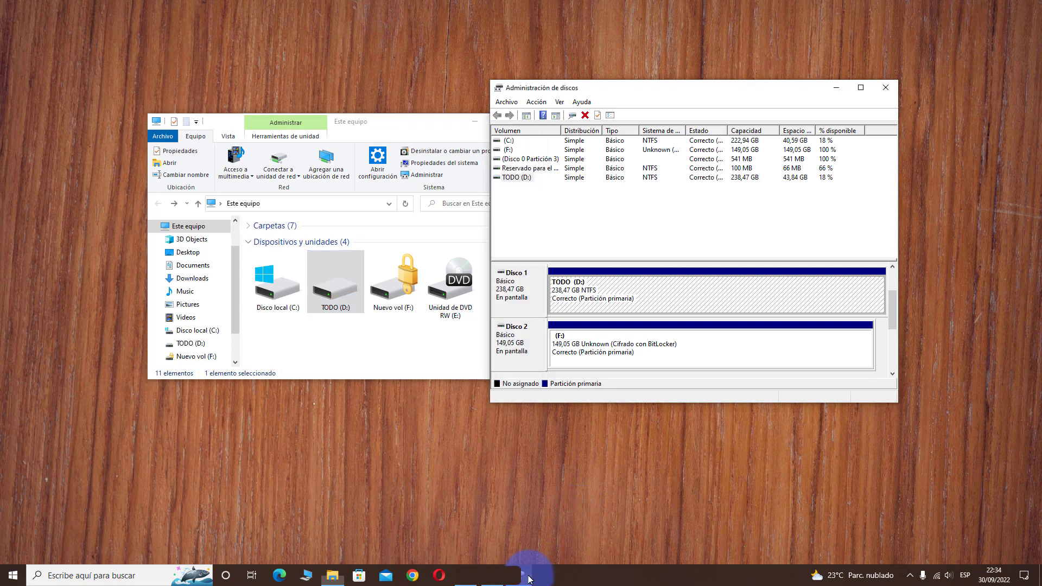